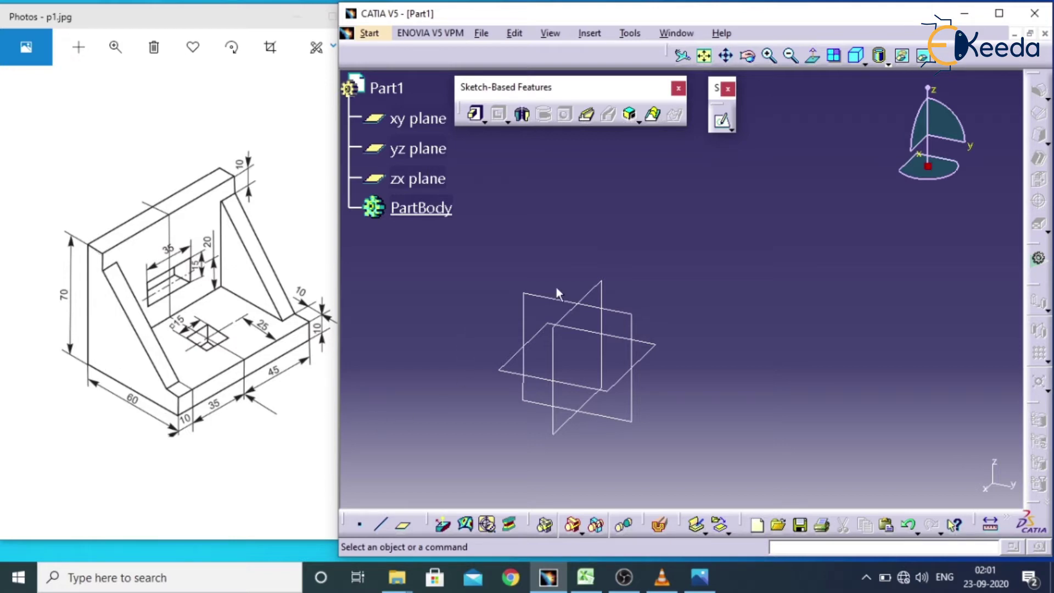
Sketch a closed L-shaped profile on the yz plane with its outer corner at the origin, about 157 mm wide and 134 mm high
left_click(724, 122)
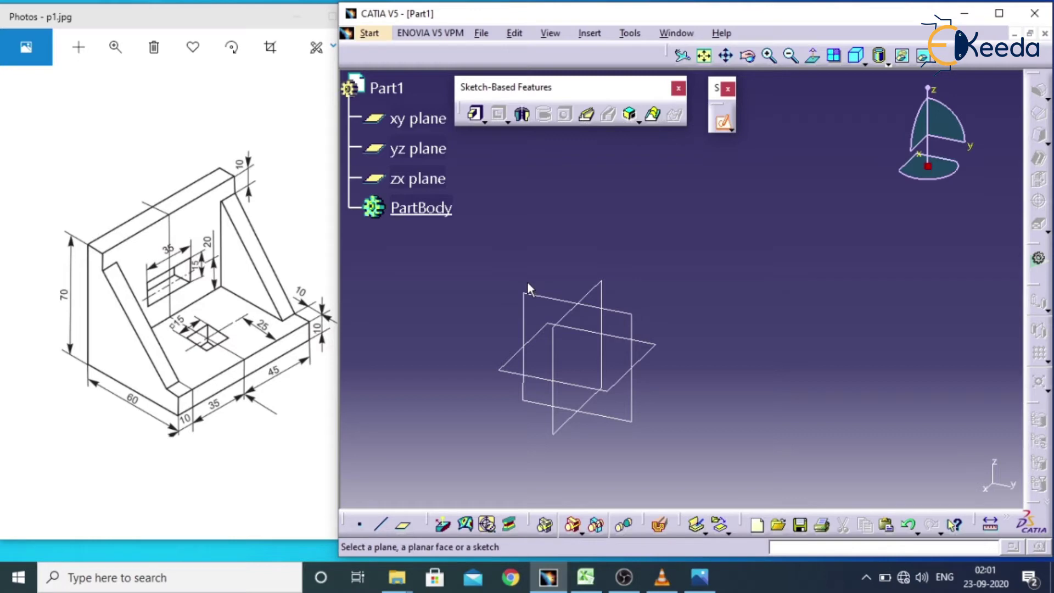
left_click(537, 298)
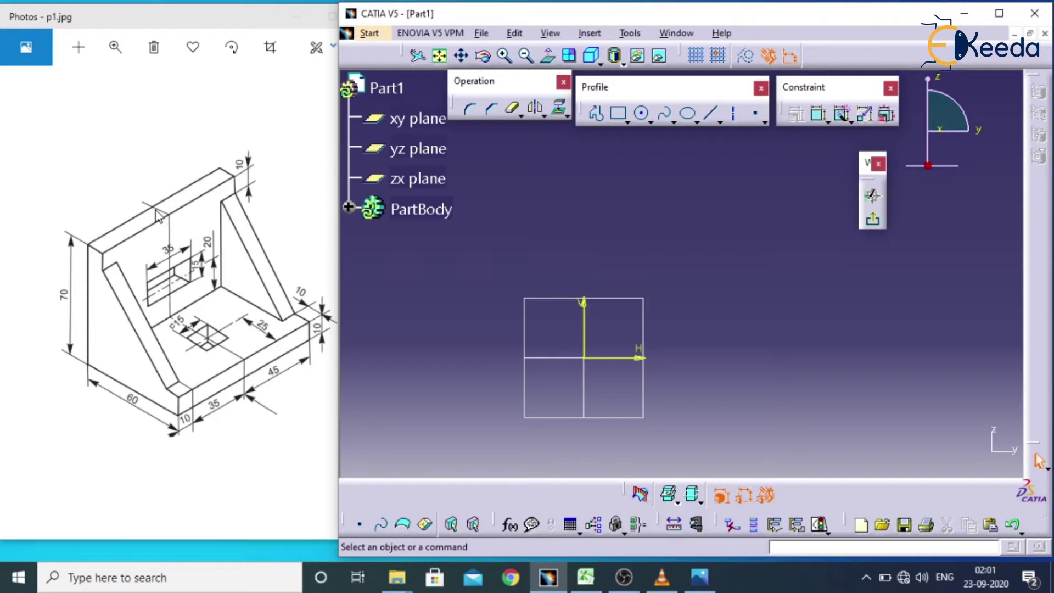
left_click(597, 114)
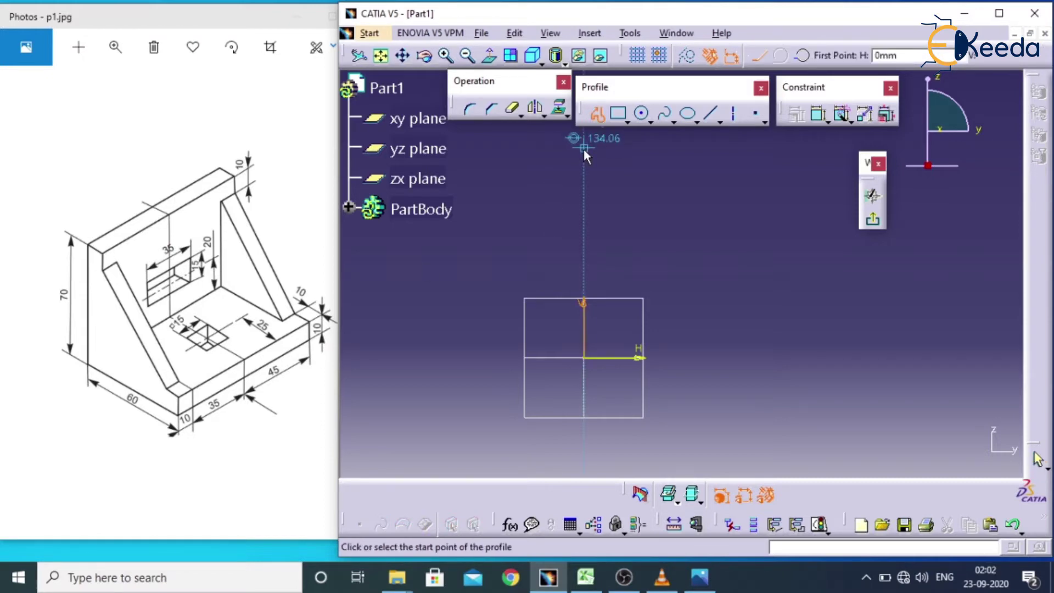
left_click(584, 149)
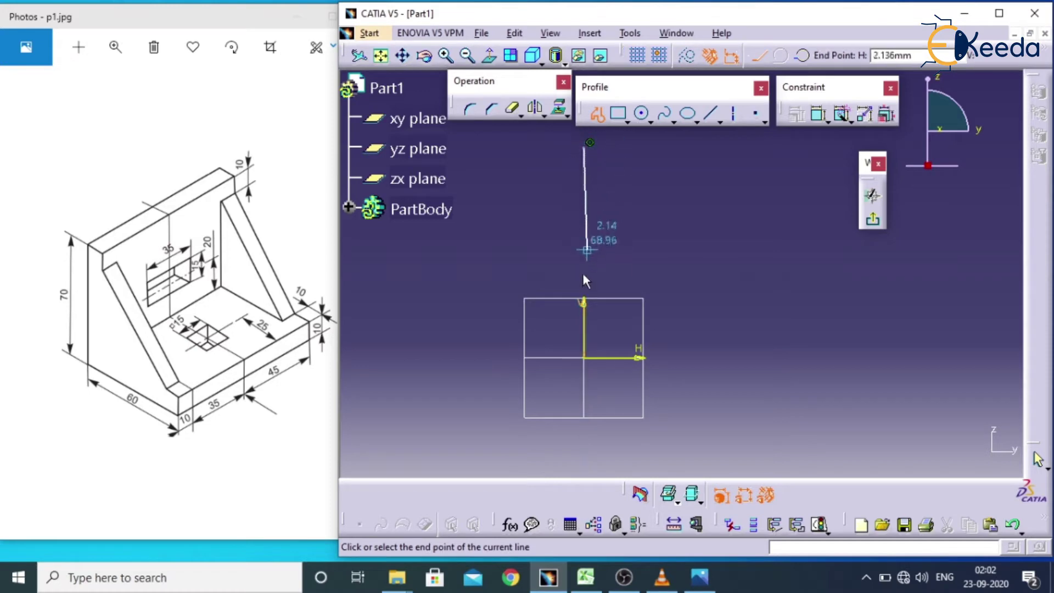
left_click(585, 358)
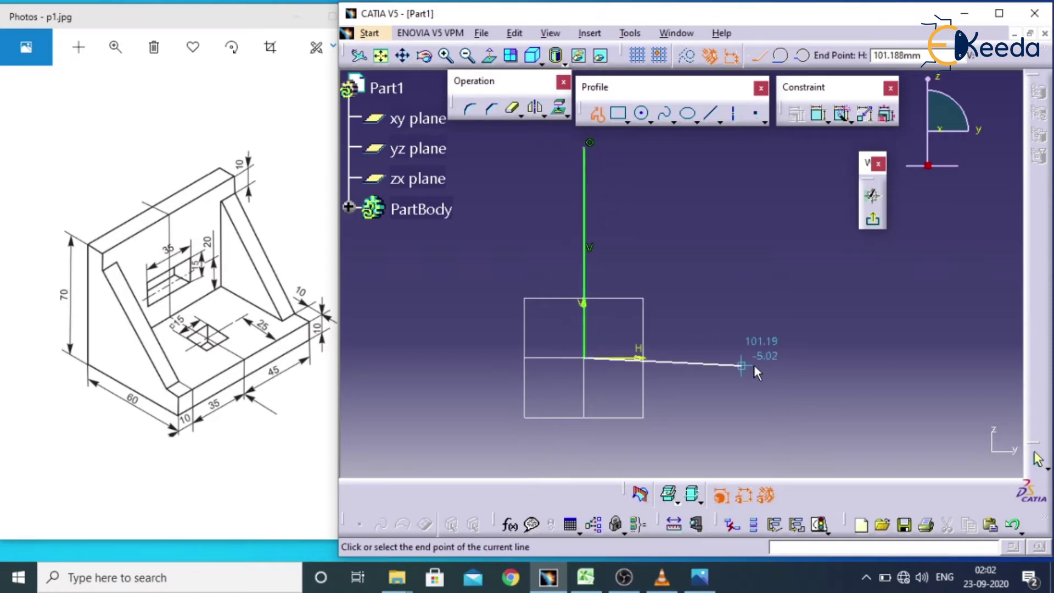
left_click(829, 358)
left_click(830, 328)
left_click(623, 327)
middle_click_drag(626, 275, 633, 298)
left_click(628, 202)
left_click(589, 202)
mouse_move(656, 238)
middle_mouse_down()
mouse_move(664, 273)
mouse_move(682, 252)
mouse_move(659, 273)
mouse_move(645, 257)
middle_mouse_up()
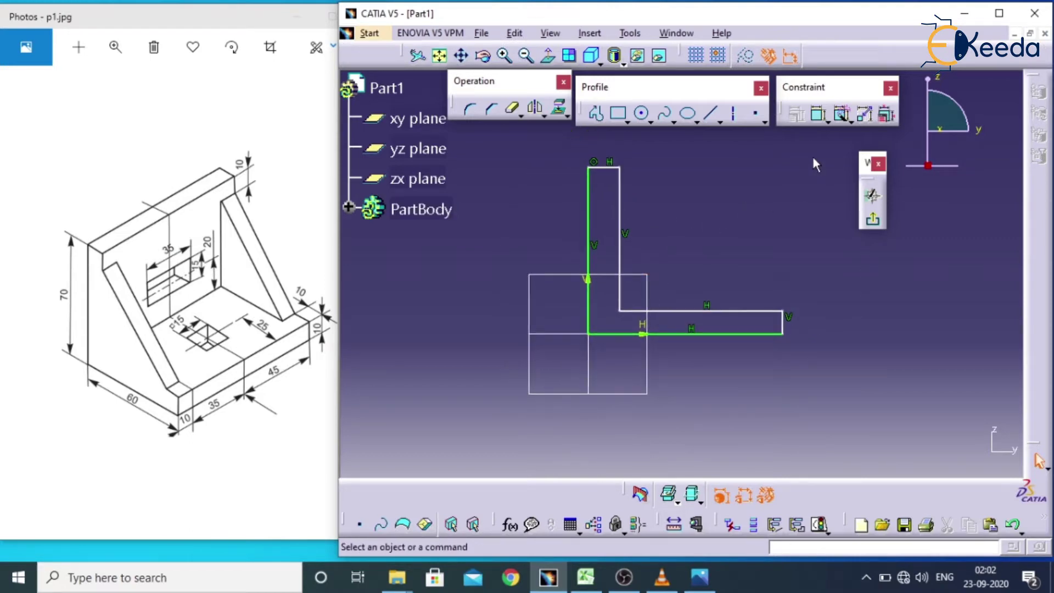
Dimension the L-profile's overall width, overall height and the thickness of both legs
left_click(818, 118)
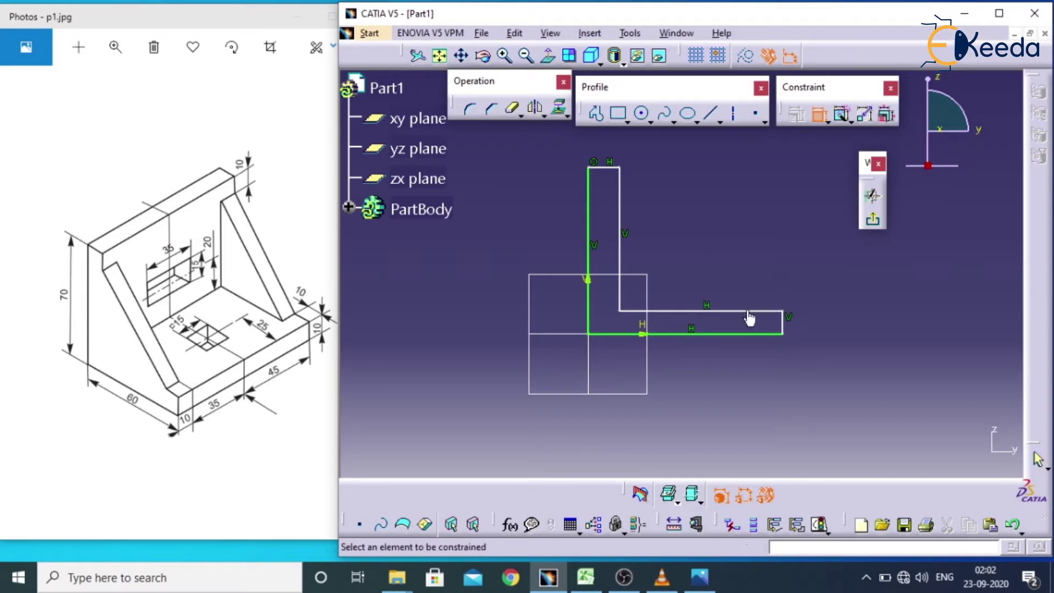
left_click(707, 343)
left_click(703, 383)
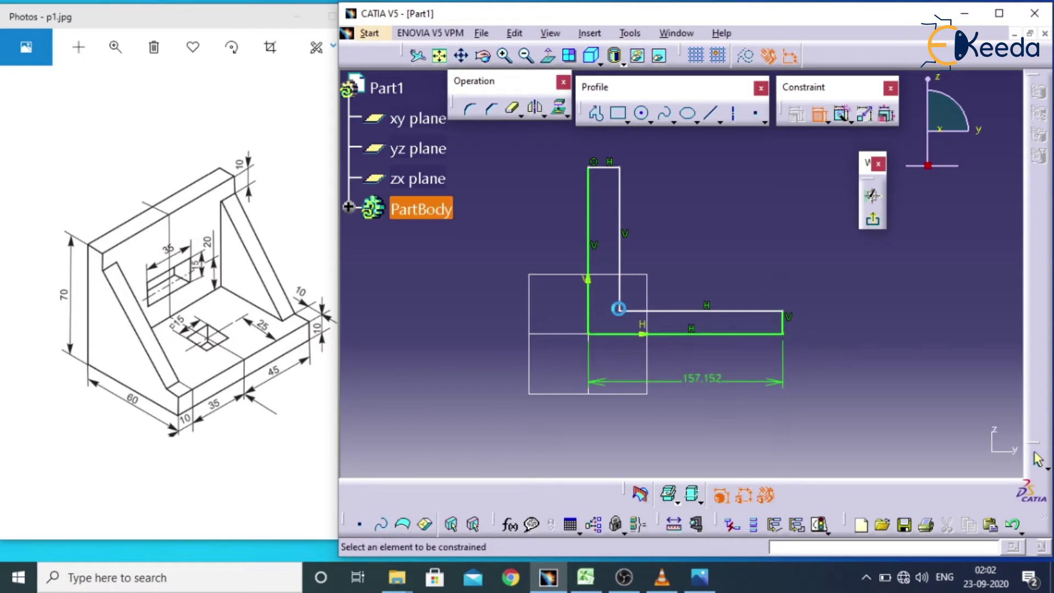
left_click(589, 236)
left_click(532, 233)
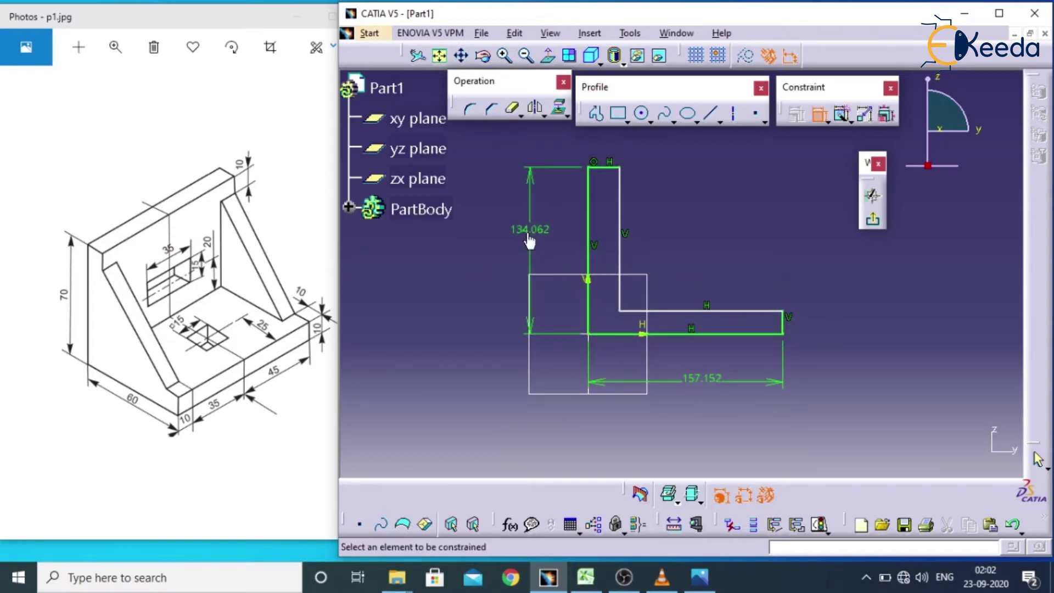
left_click(604, 168)
left_click(638, 143)
left_click(784, 323)
left_click(825, 311)
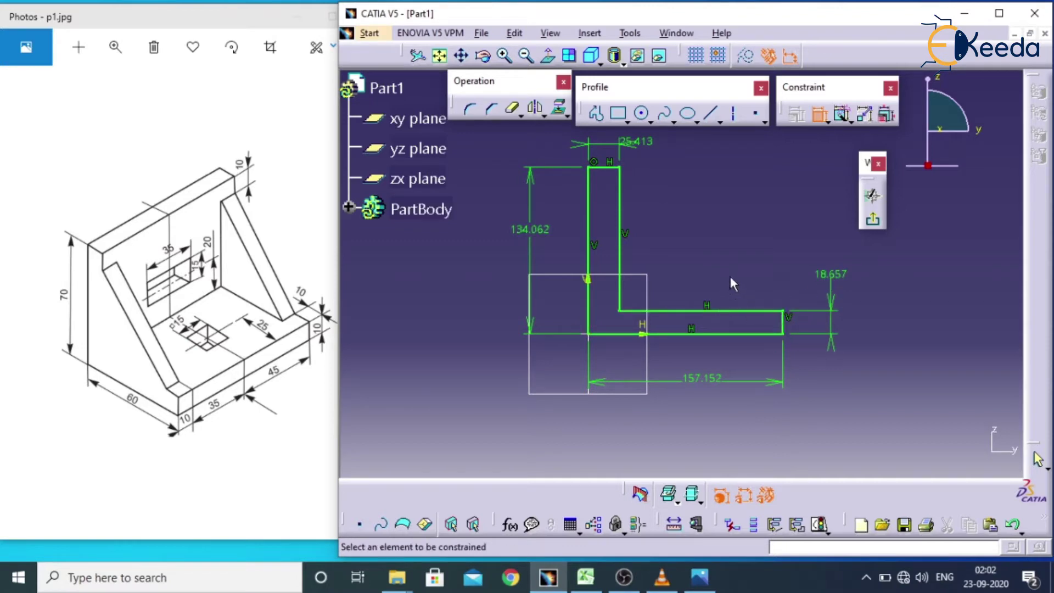
key("Escape")
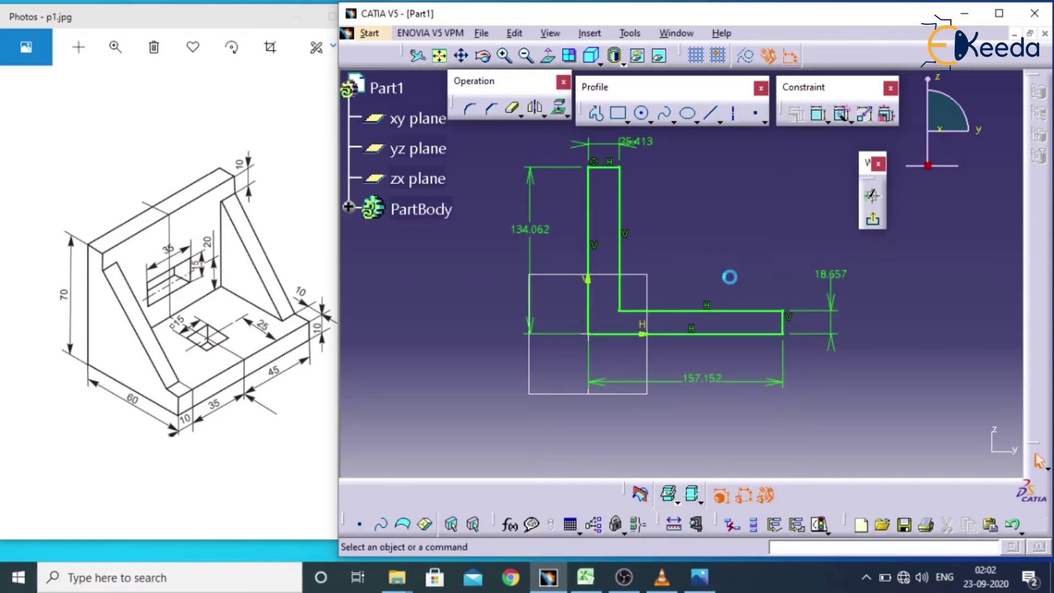
Set the L-profile's overall height to 70 mm and its overall width to 60 mm
double_click(531, 231)
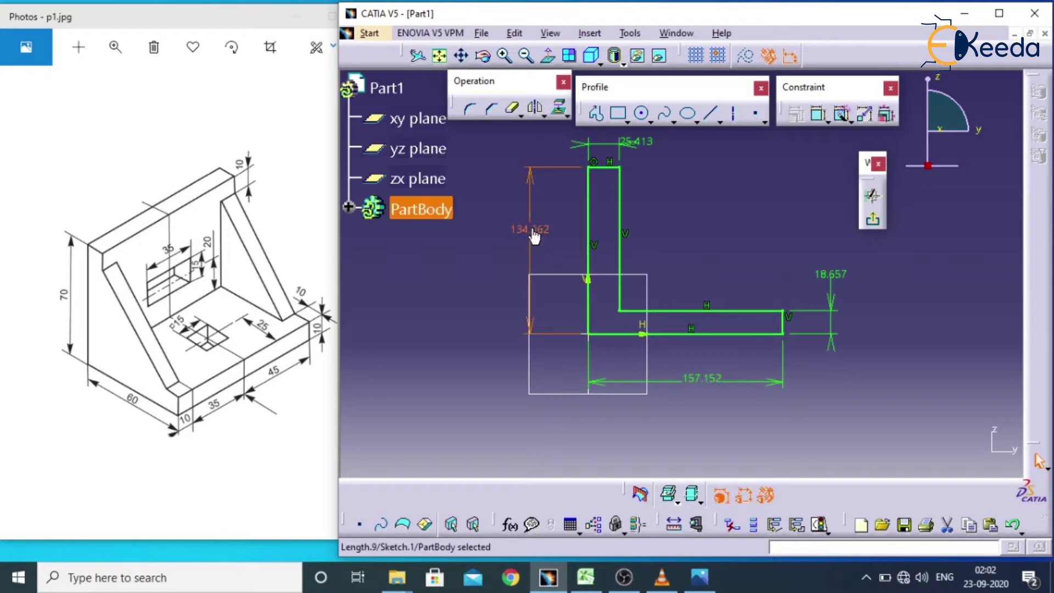
type("7")
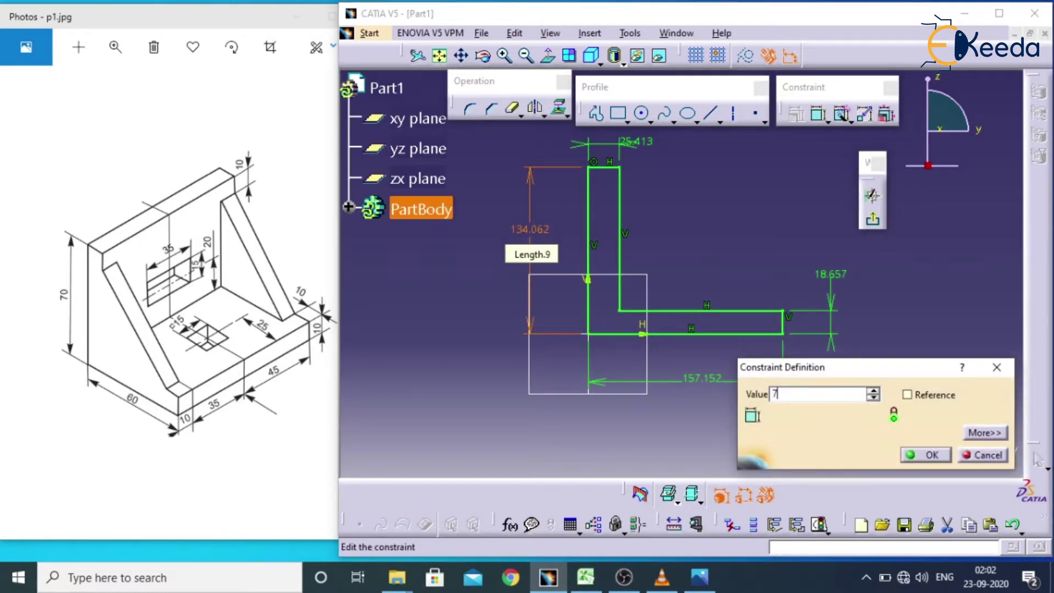
key("Return")
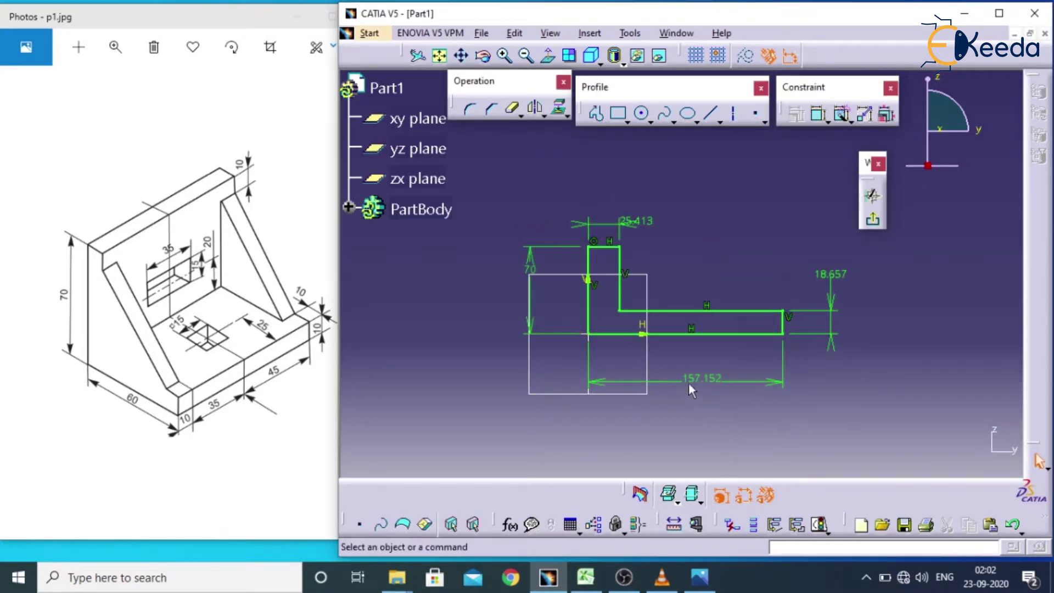
double_click(690, 379)
type("60")
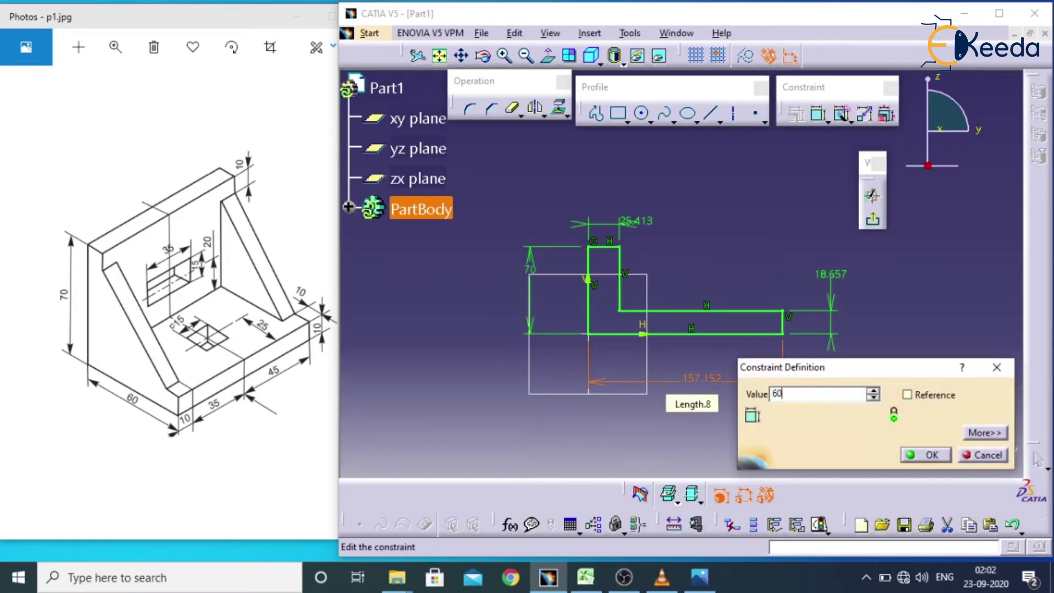
key("Return")
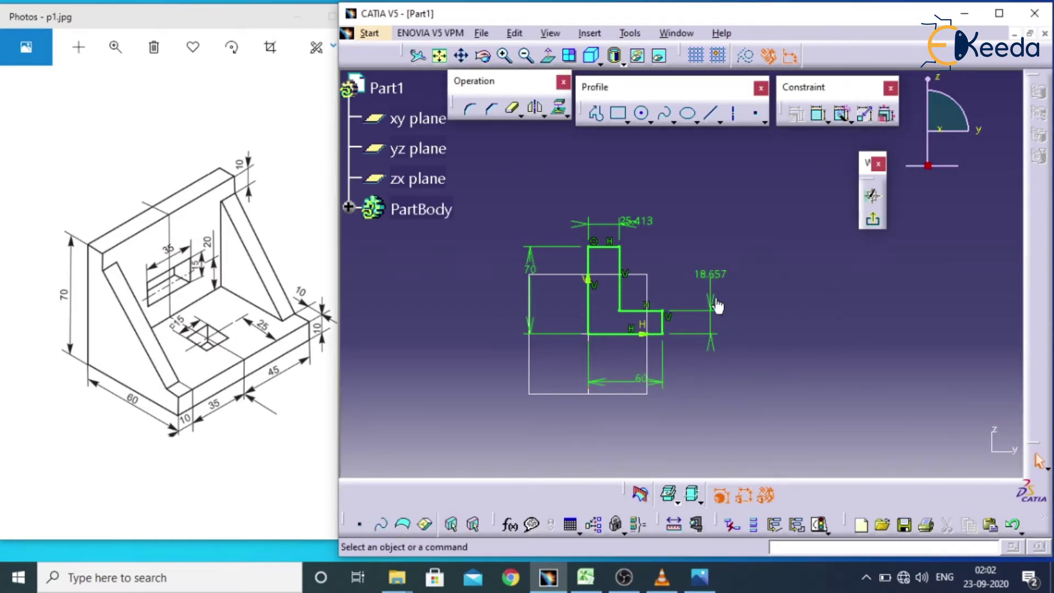
Set the thickness of both the horizontal and the vertical leg of the L-profile to 10 mm
double_click(715, 279)
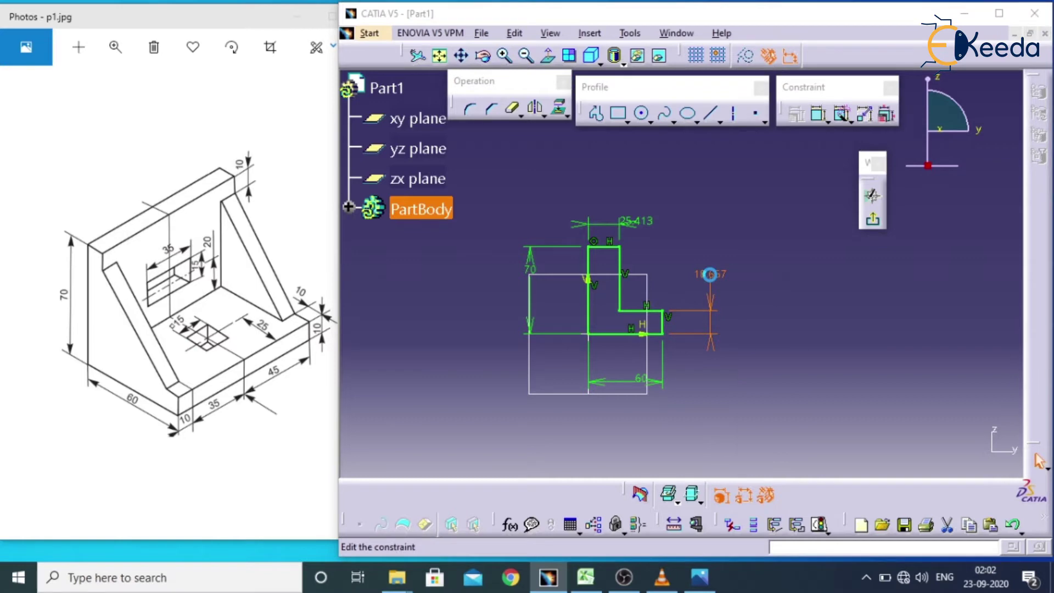
type("10mm")
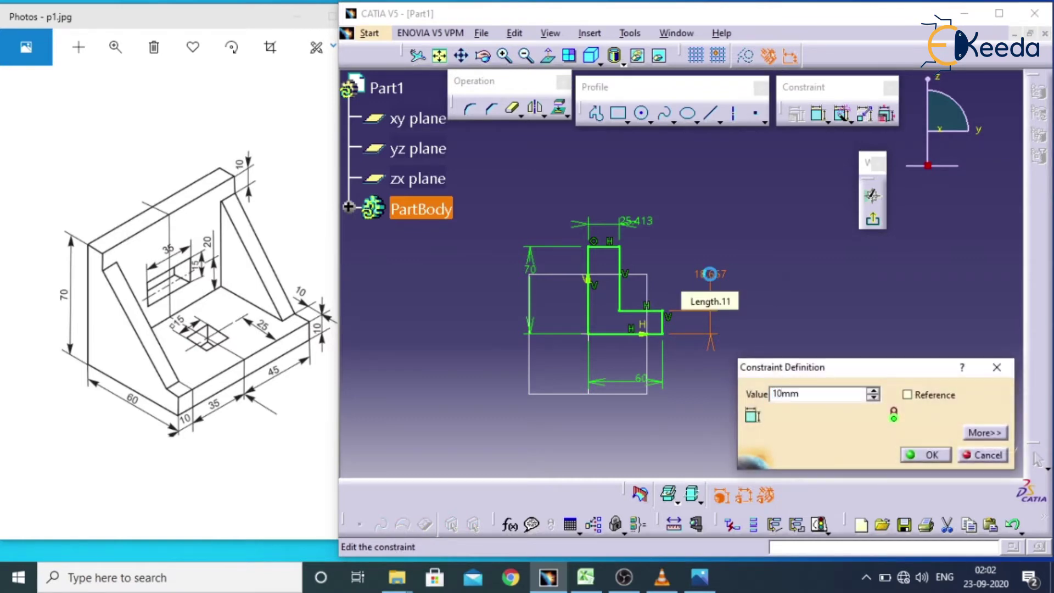
key("Return")
double_click(631, 218)
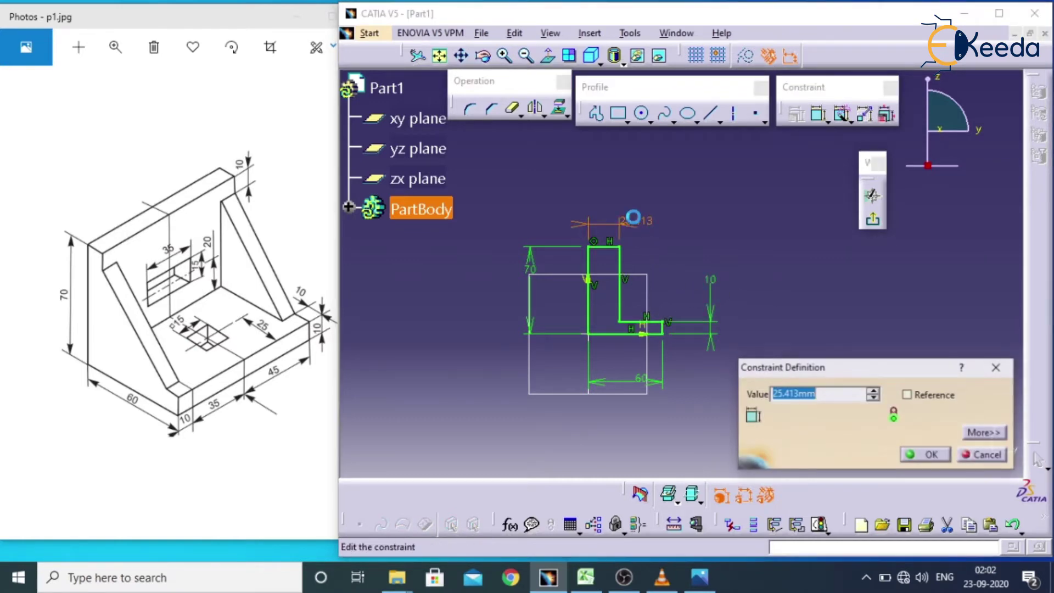
type("10")
key("Return")
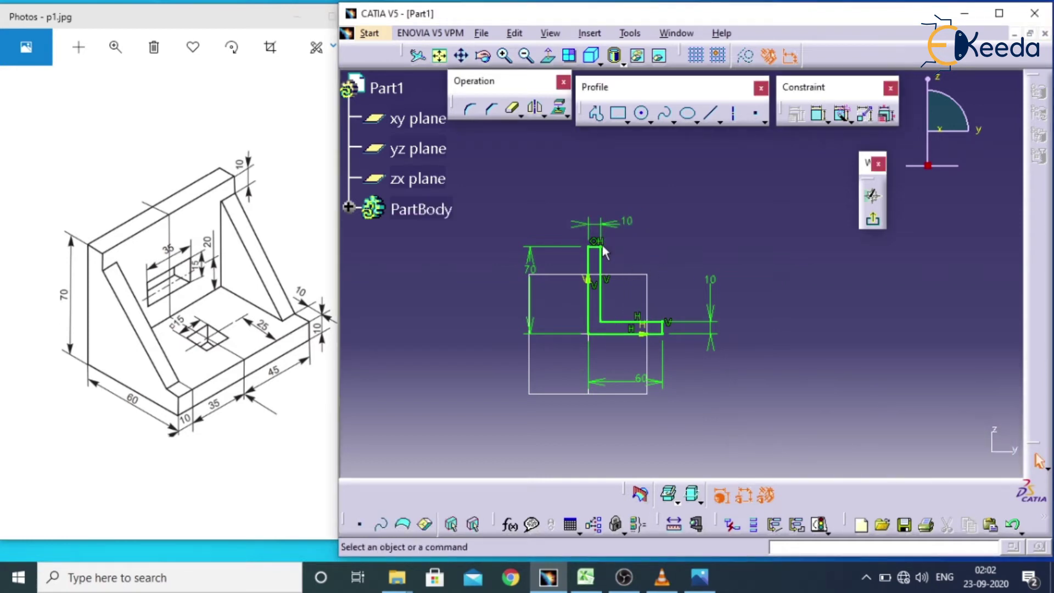
Exit the sketch and pad the L-profile by 45 mm with mirrored extent
left_click(442, 58)
mouse_move(630, 298)
middle_mouse_down()
mouse_move(594, 334)
mouse_move(596, 308)
mouse_move(623, 337)
middle_mouse_up()
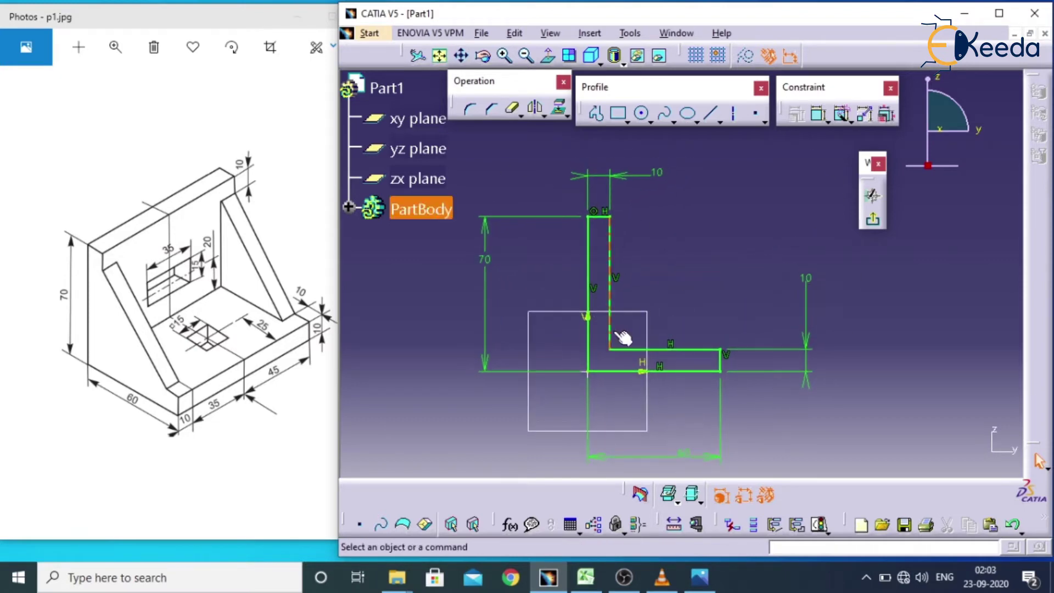
left_click(873, 223)
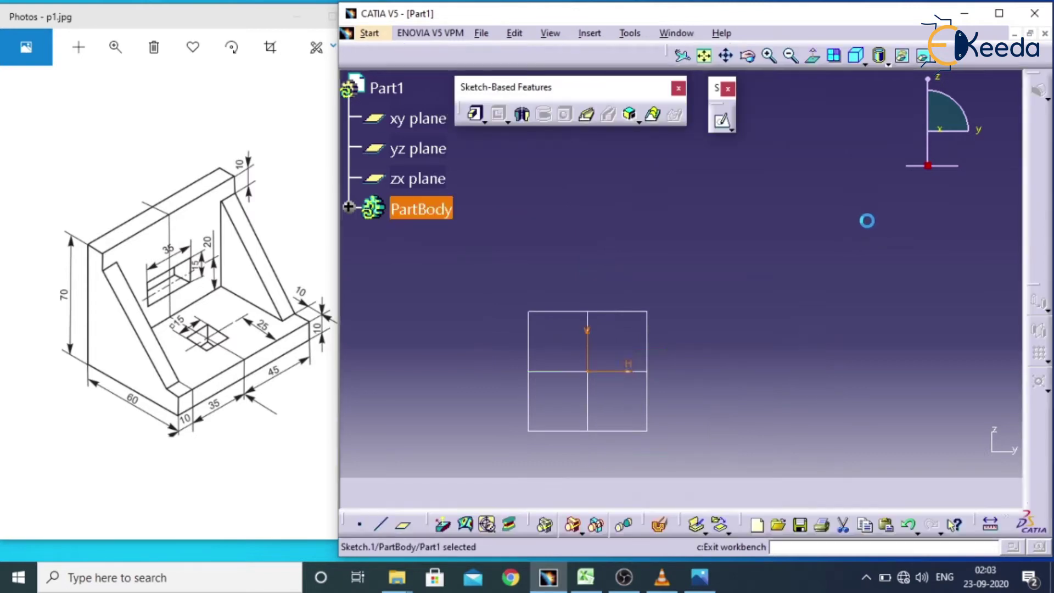
left_click(475, 117)
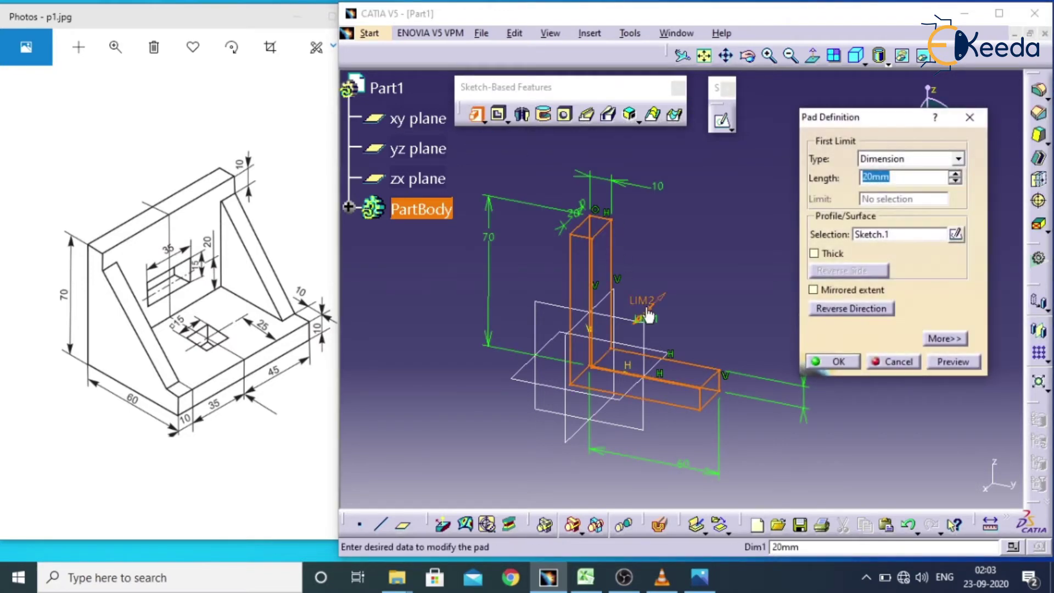
middle_click_drag(660, 283, 553, 278)
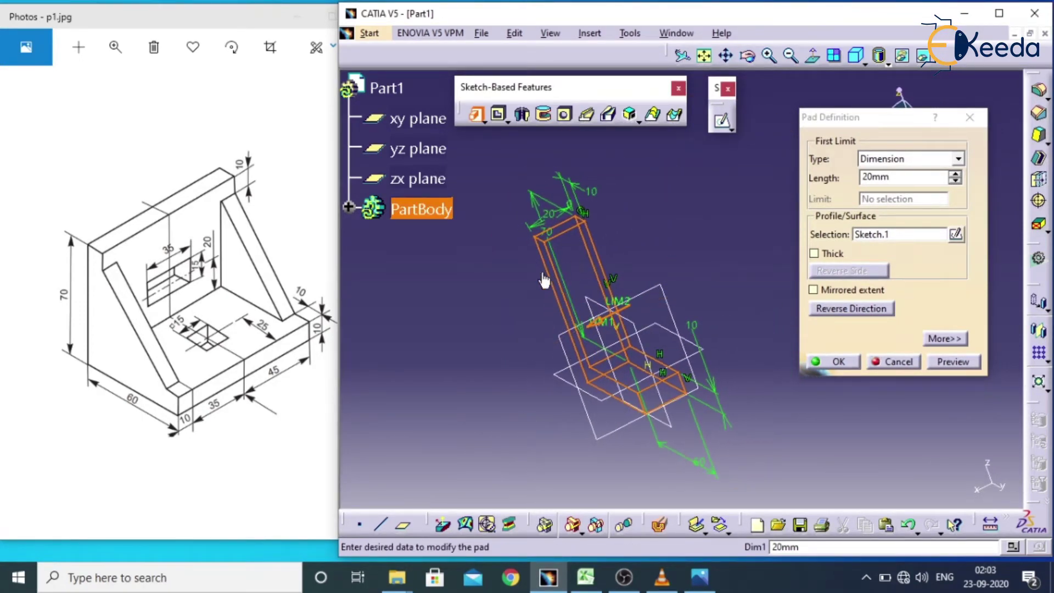
left_click_drag(887, 177, 846, 174)
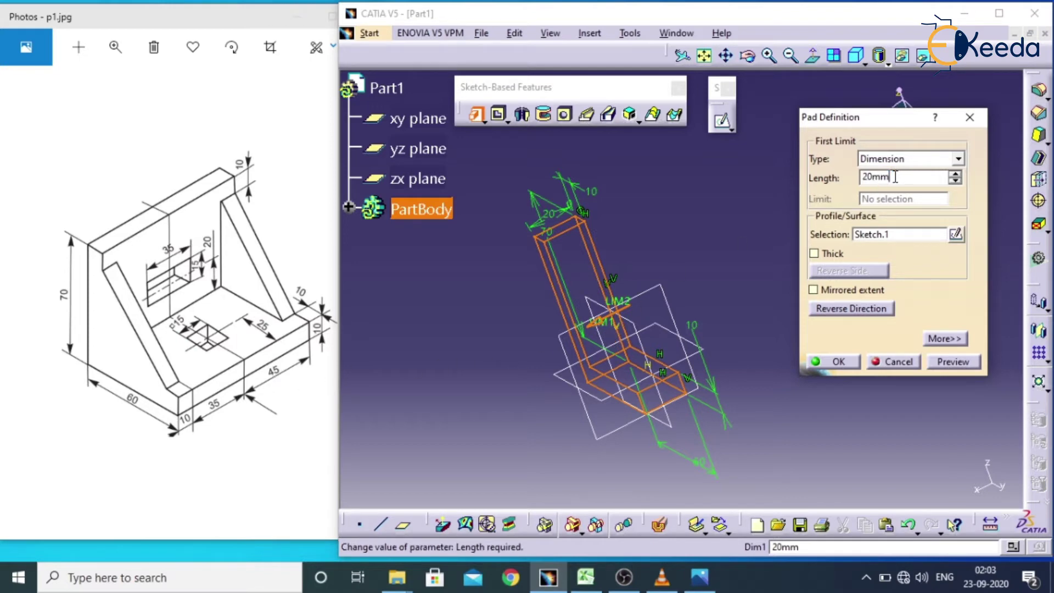
type("45")
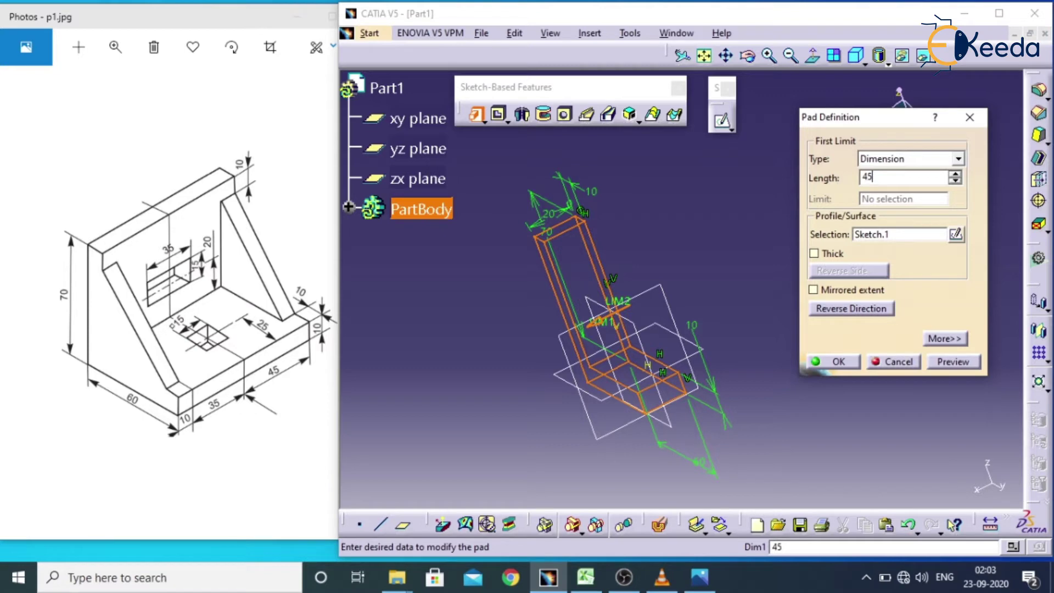
left_click(756, 239)
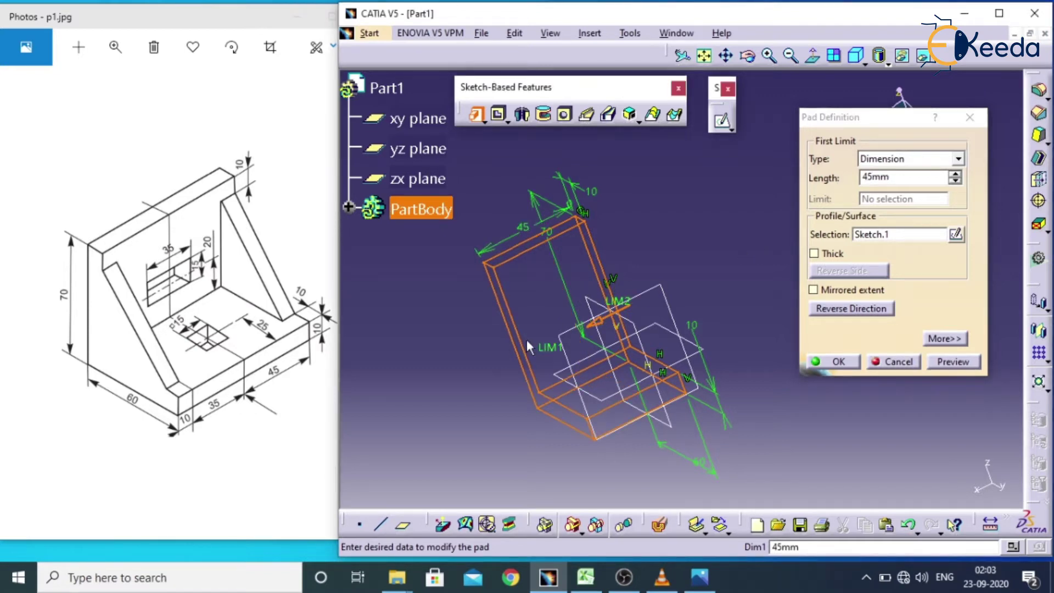
left_click(813, 290)
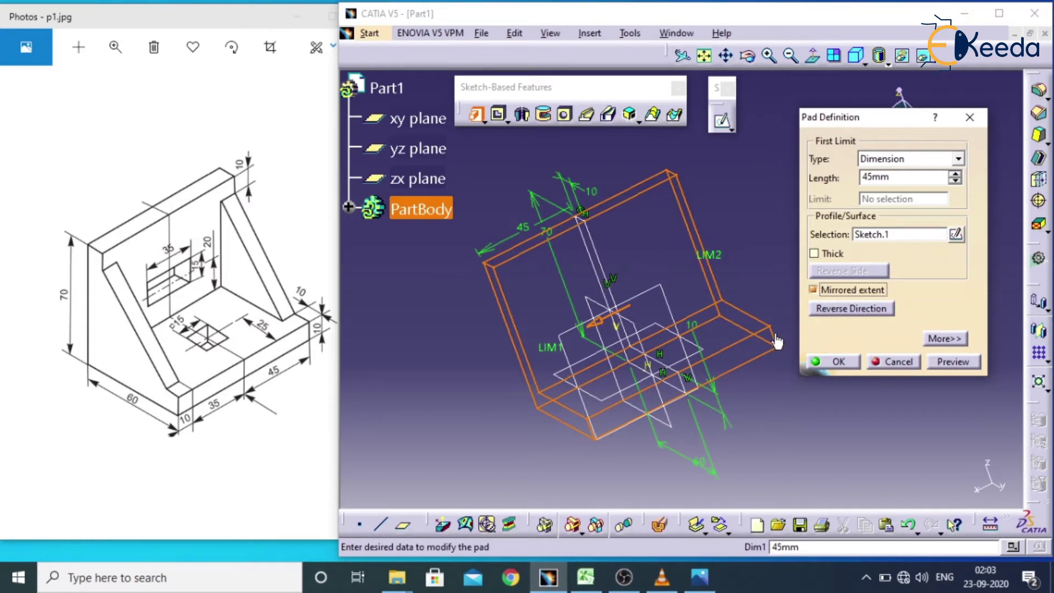
left_click(837, 364)
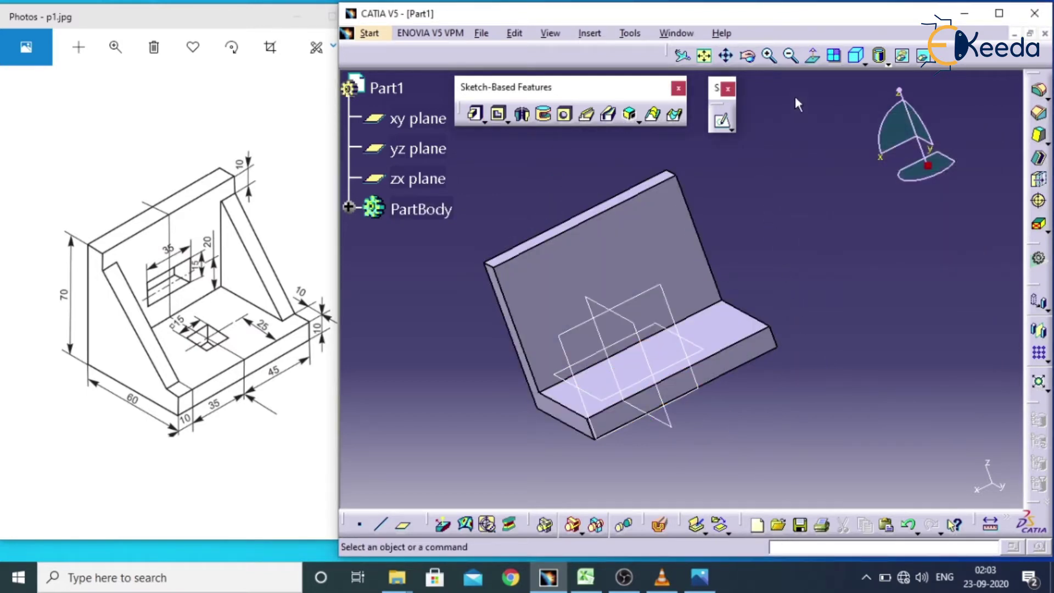
Start a sketch on the L-shaped end face of the pad
left_click(852, 61)
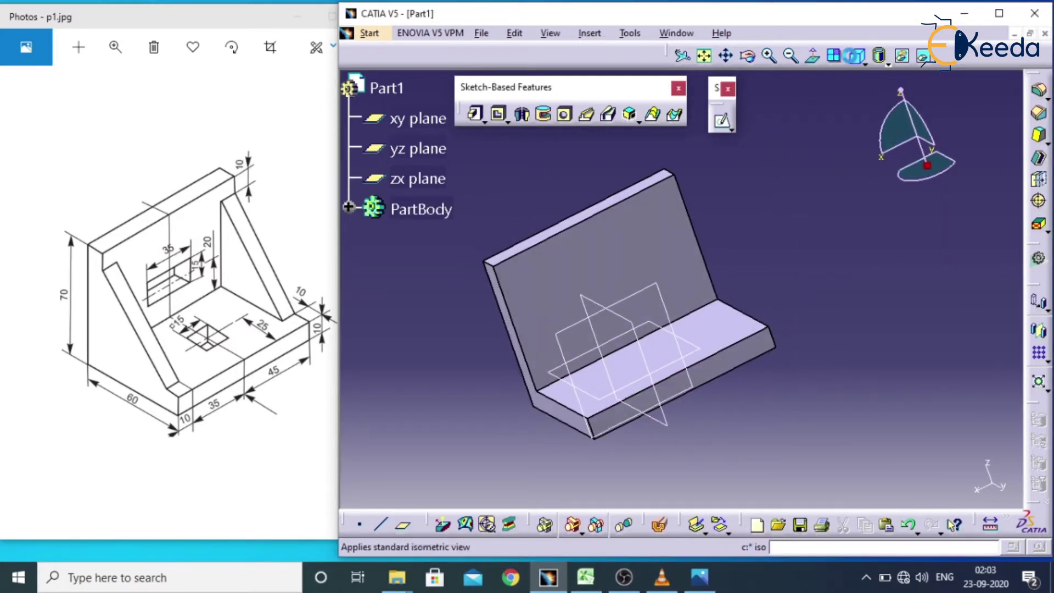
middle_click_drag(733, 411, 751, 413)
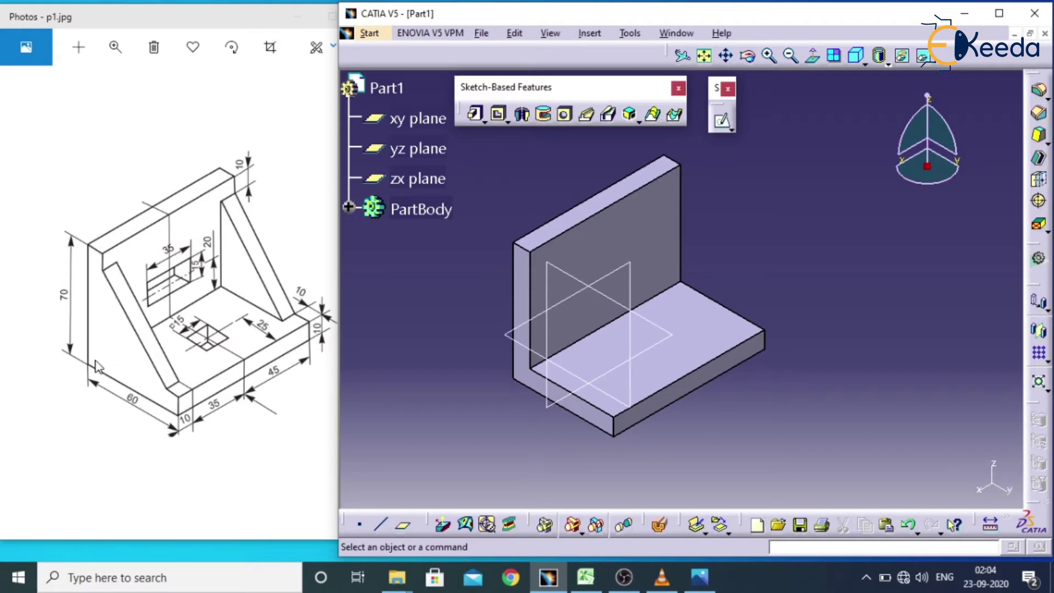
scroll(373, 404, "up", 2)
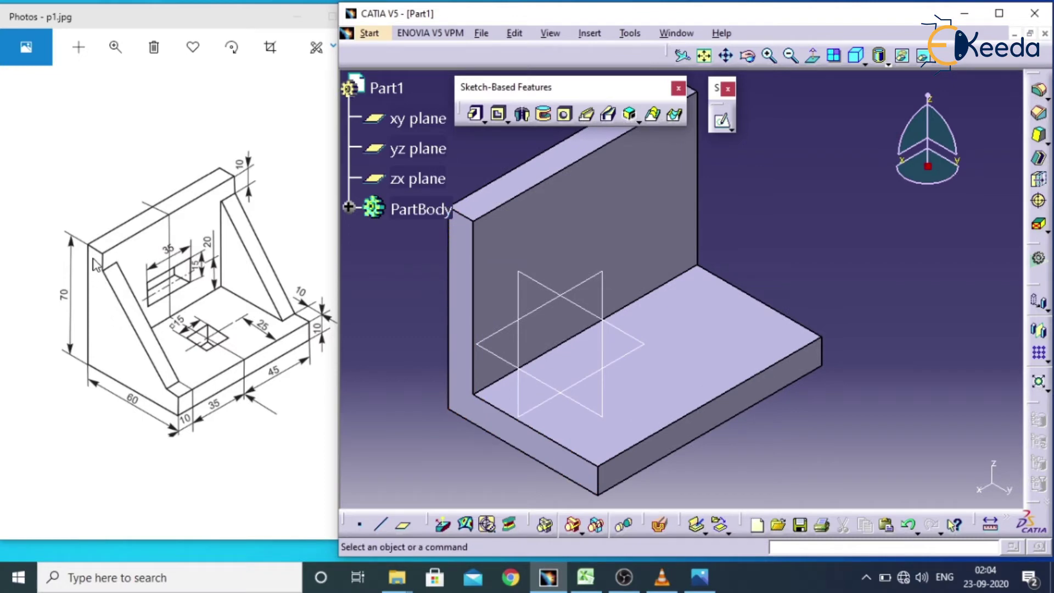
left_click(471, 323)
left_click(722, 122)
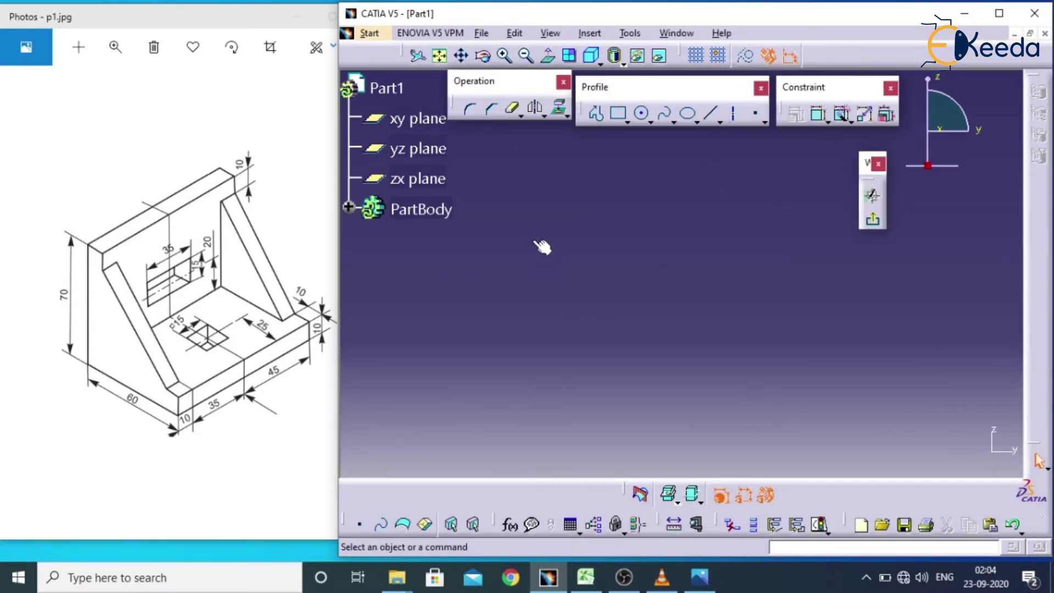
left_click(440, 56)
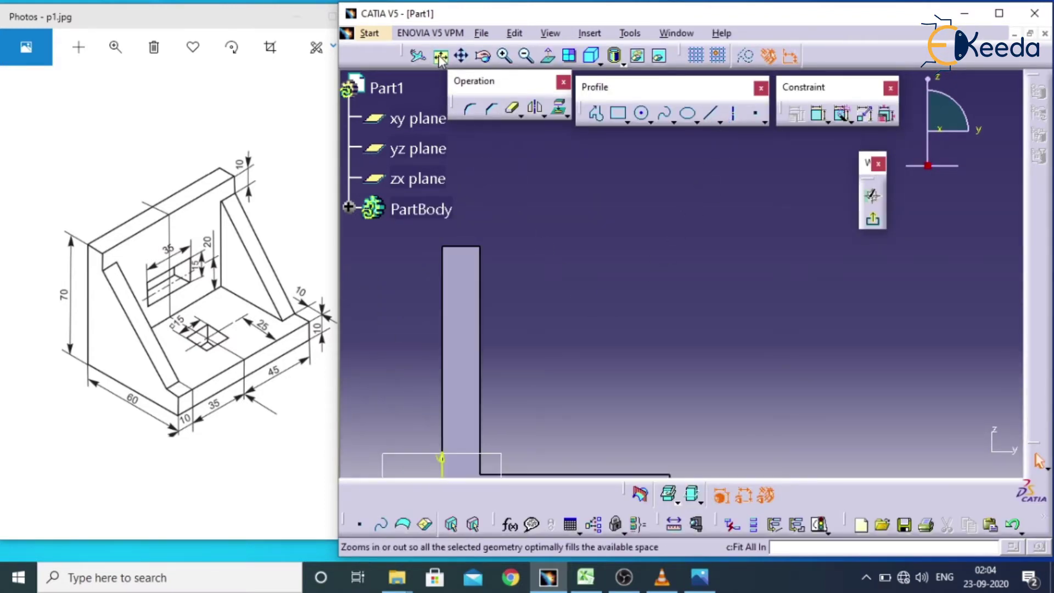
middle_click_drag(636, 288, 647, 289)
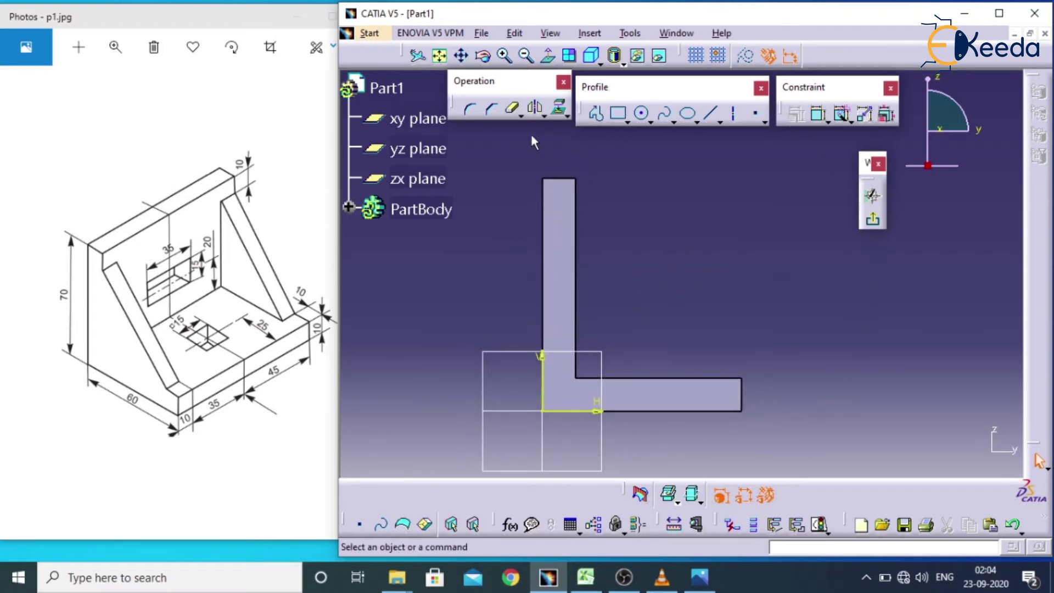
Draw a closed right triangle about 32 mm wide inside the L's inner corner, with one vertical and one horizontal leg
left_click(597, 117)
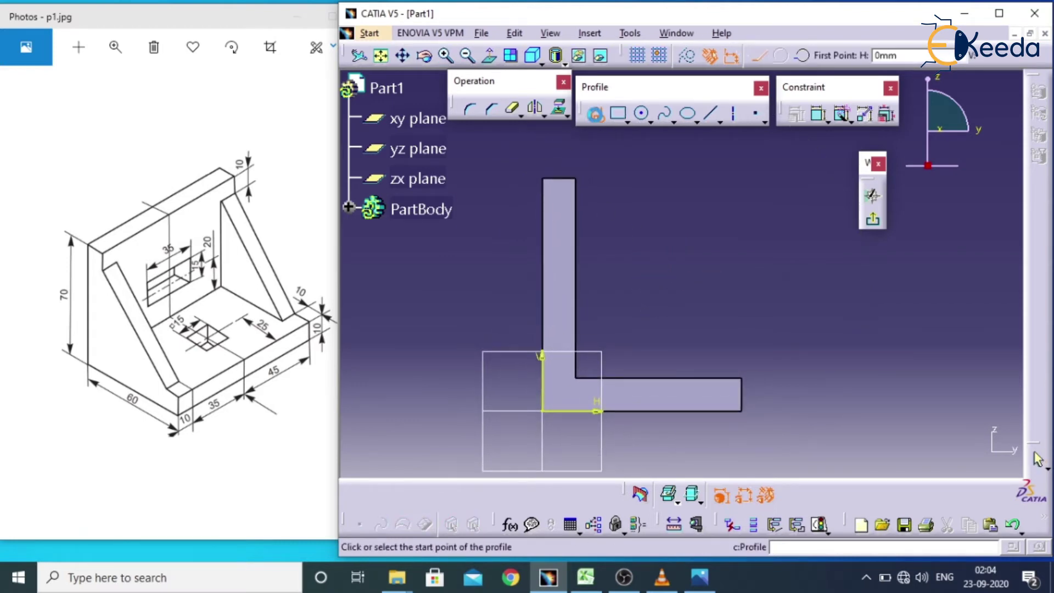
left_click(599, 213)
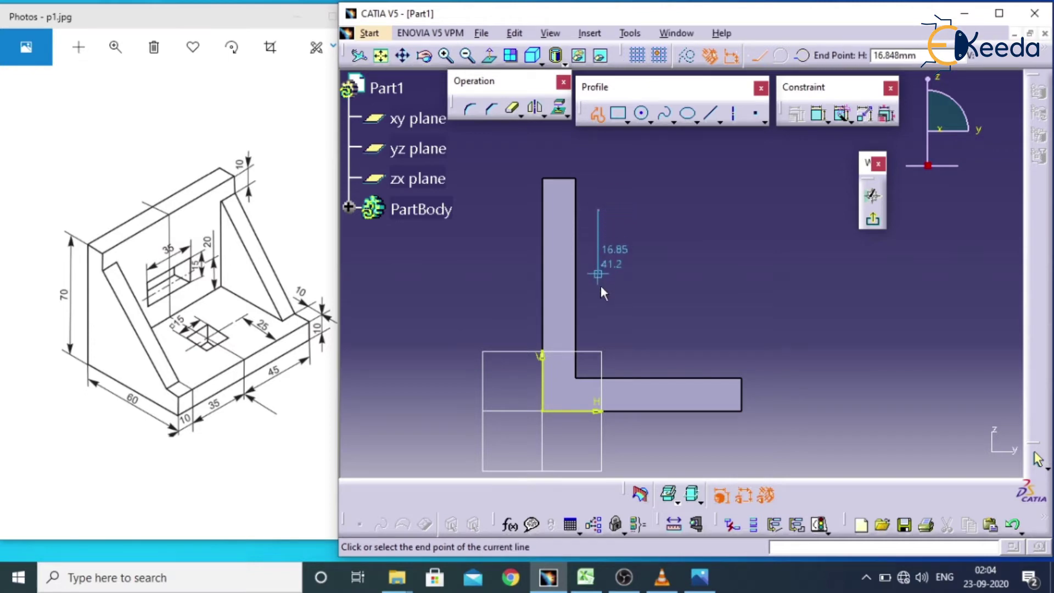
left_click(598, 344)
left_click(704, 344)
left_click(599, 214)
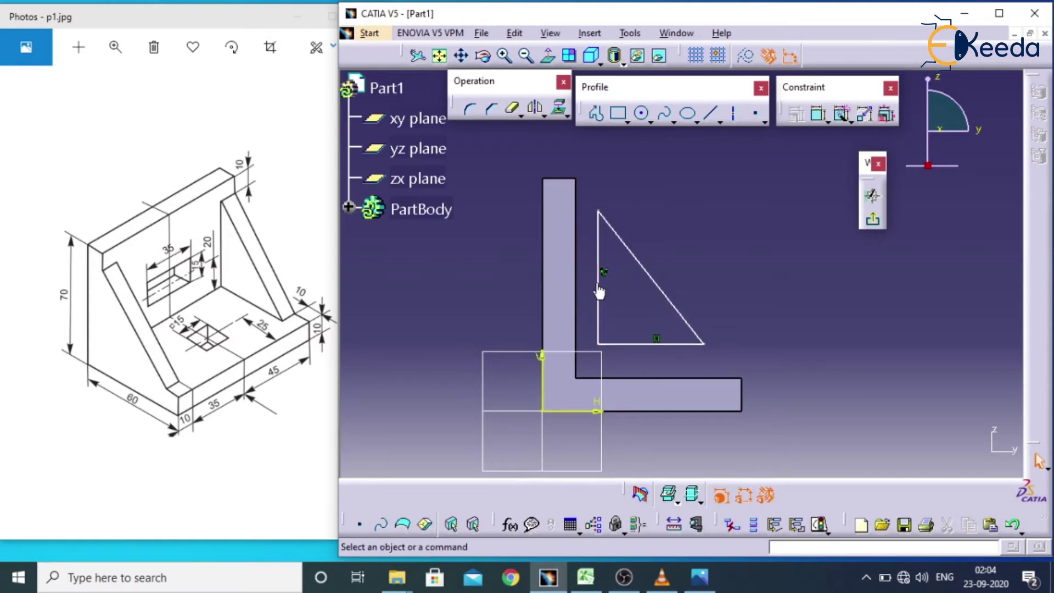
Make the triangle's vertical and horizontal legs coincident with the inner edges of the L-shaped bracket
left_click(820, 115)
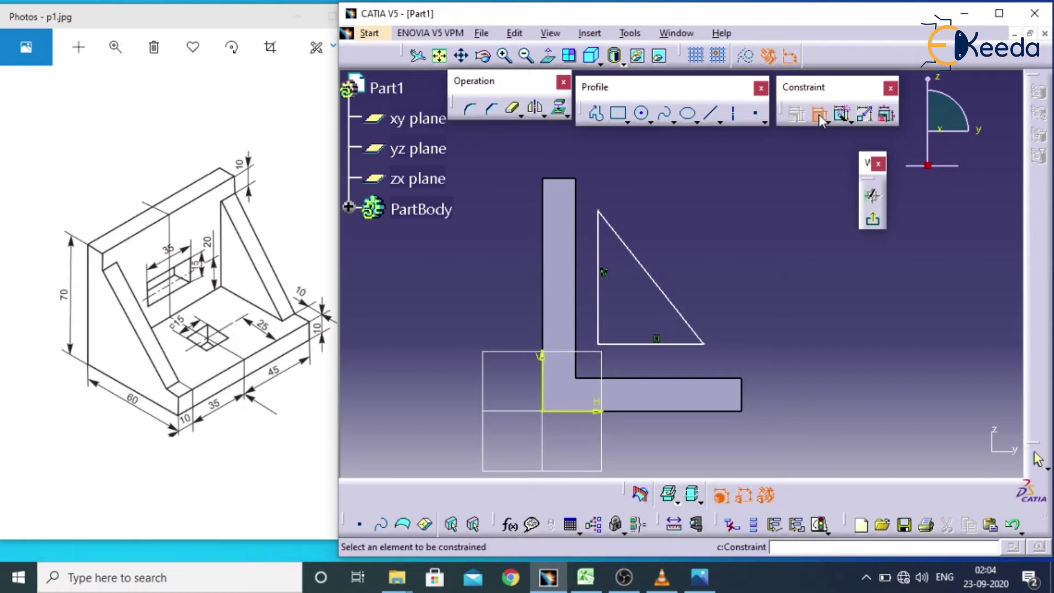
left_click(580, 281)
left_click(601, 274)
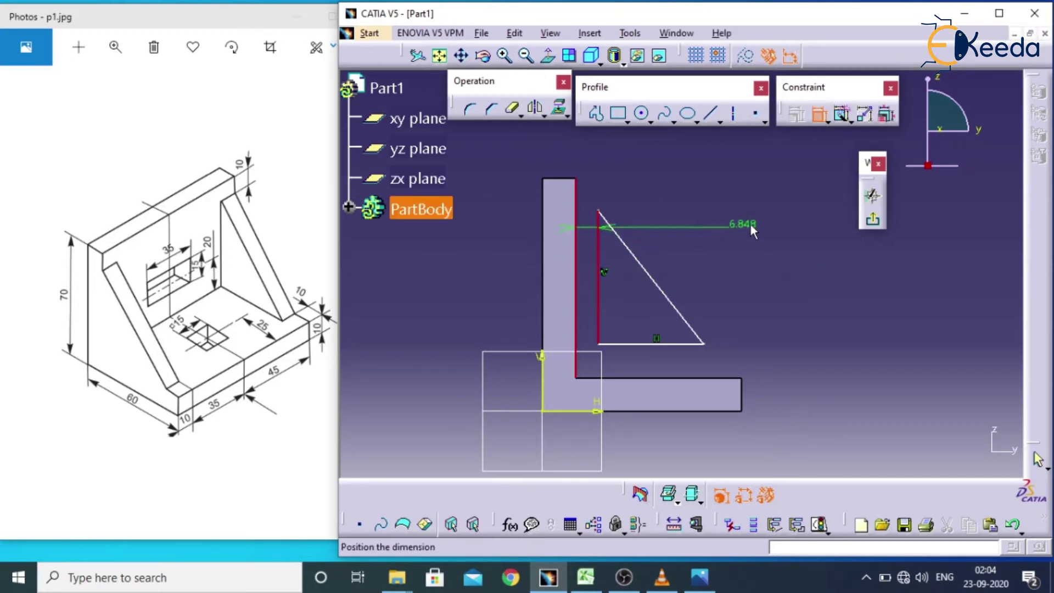
right_click(753, 224)
left_click(798, 348)
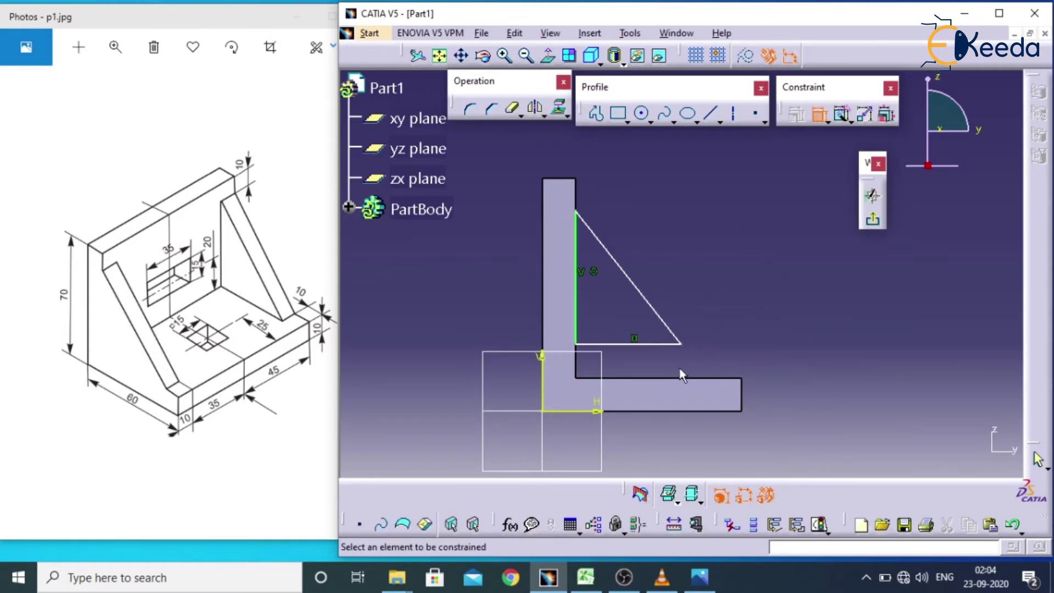
left_click(641, 345)
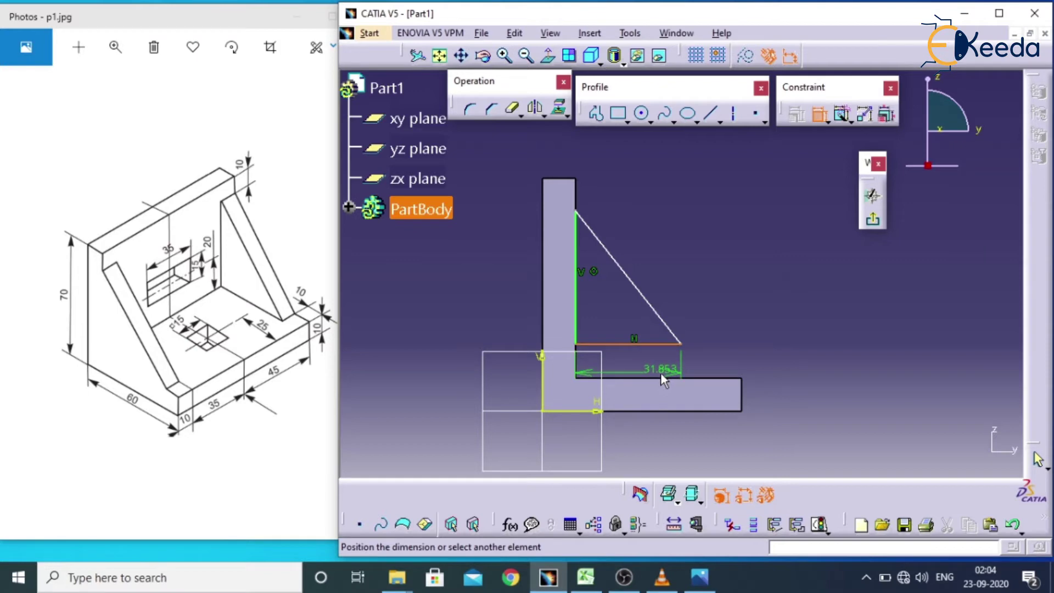
left_click(666, 378)
right_click(797, 229)
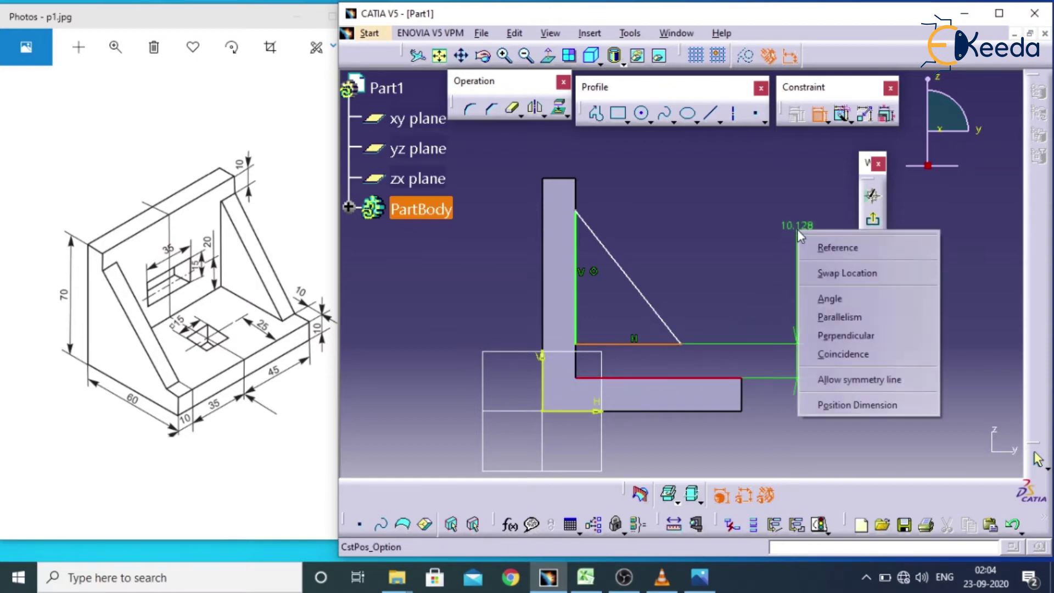
left_click(832, 357)
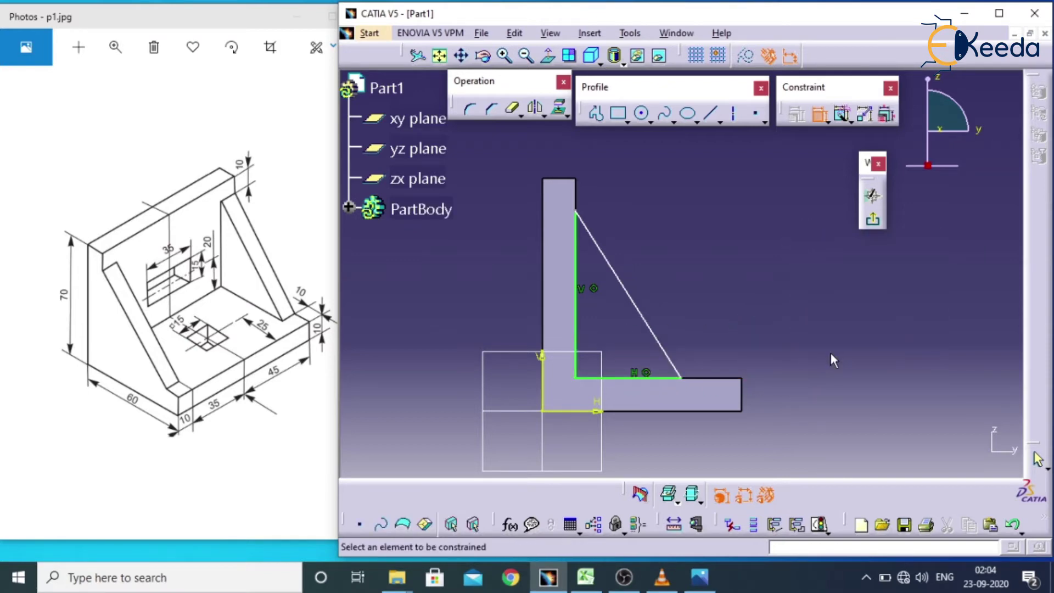
Dimension the triangle's upper corner from the wall's top edge and its outer corner from the base's outer end
left_click(575, 215)
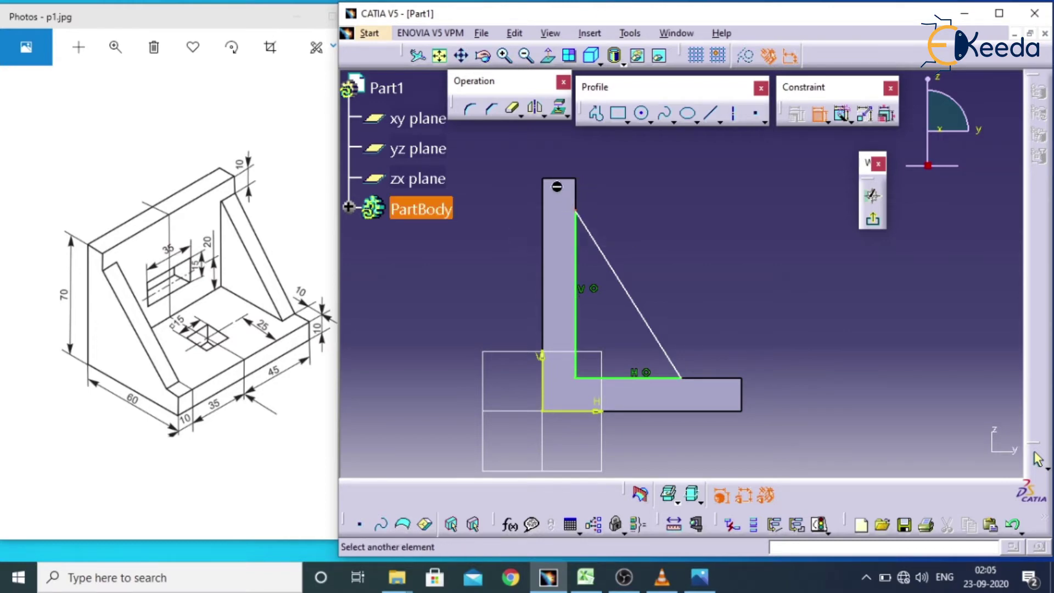
left_click(560, 180)
left_click(612, 192)
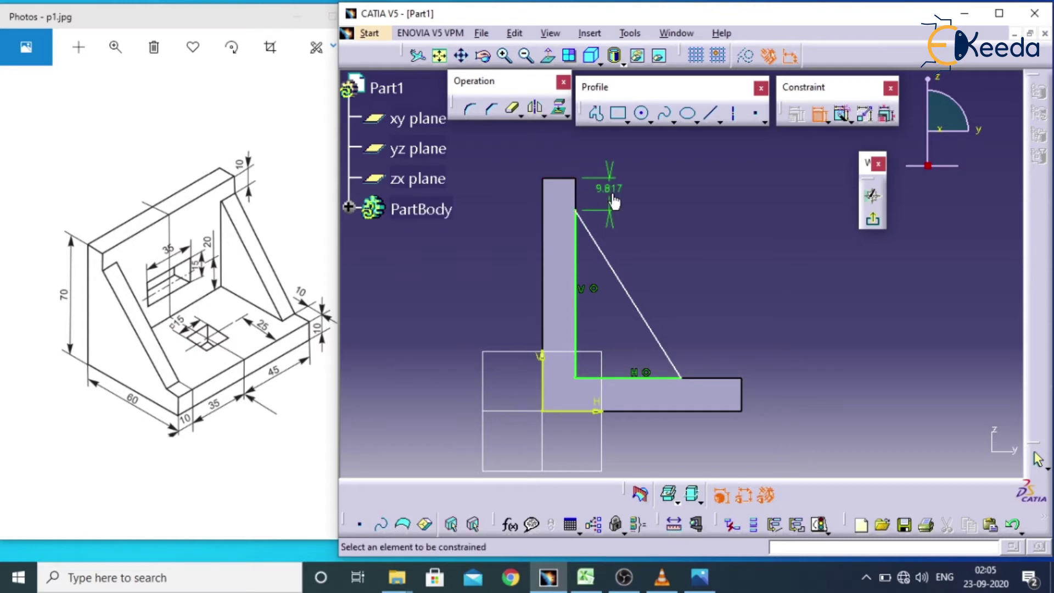
left_click(681, 379)
left_click(743, 379)
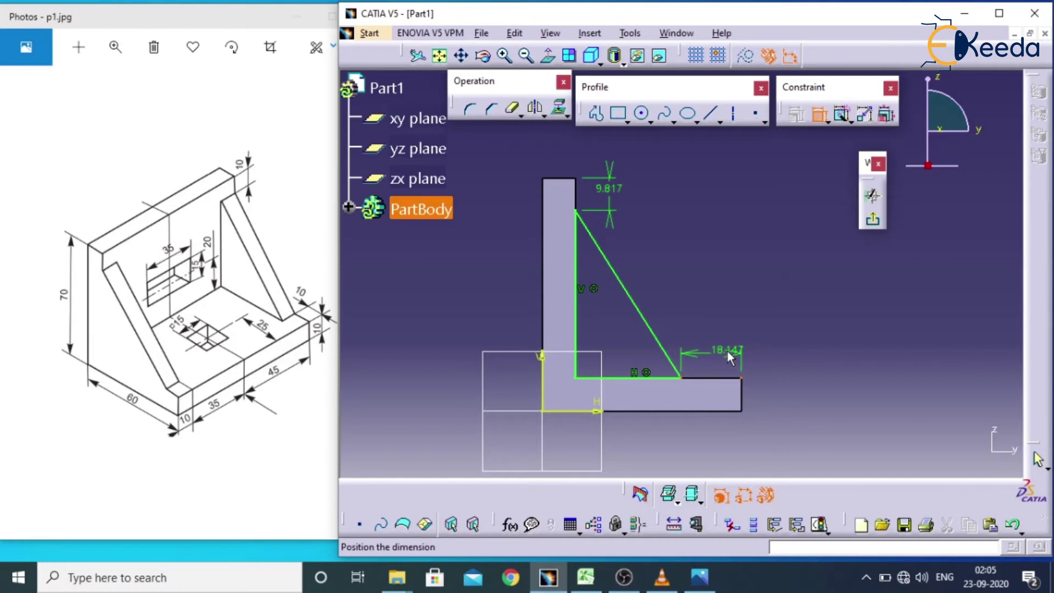
Set both the triangle's offset from the base's outer end and its offset from the wall's top edge to 10 mm
double_click(728, 349)
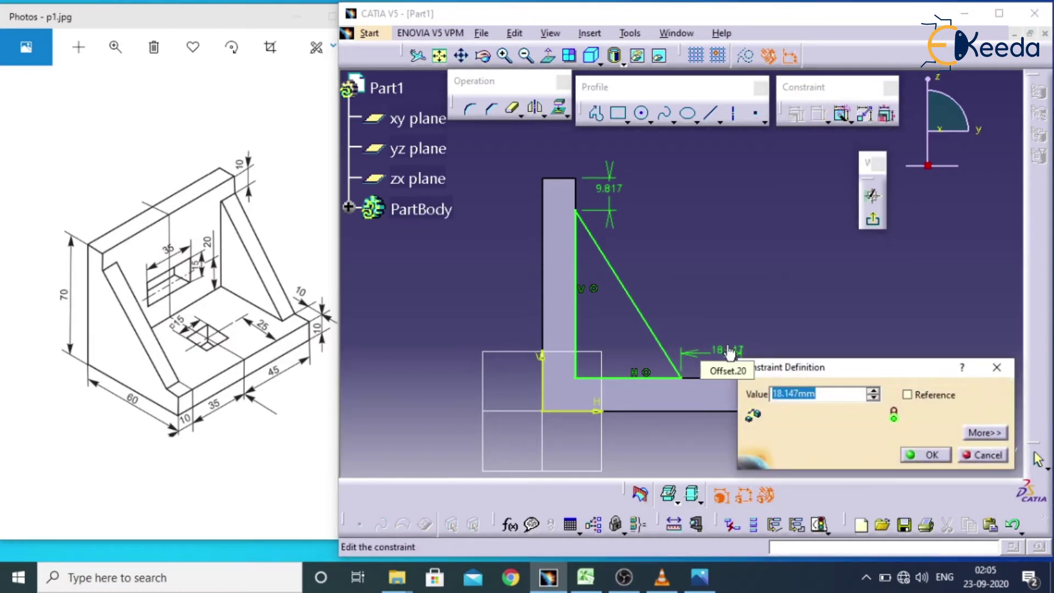
type("10")
key("Return")
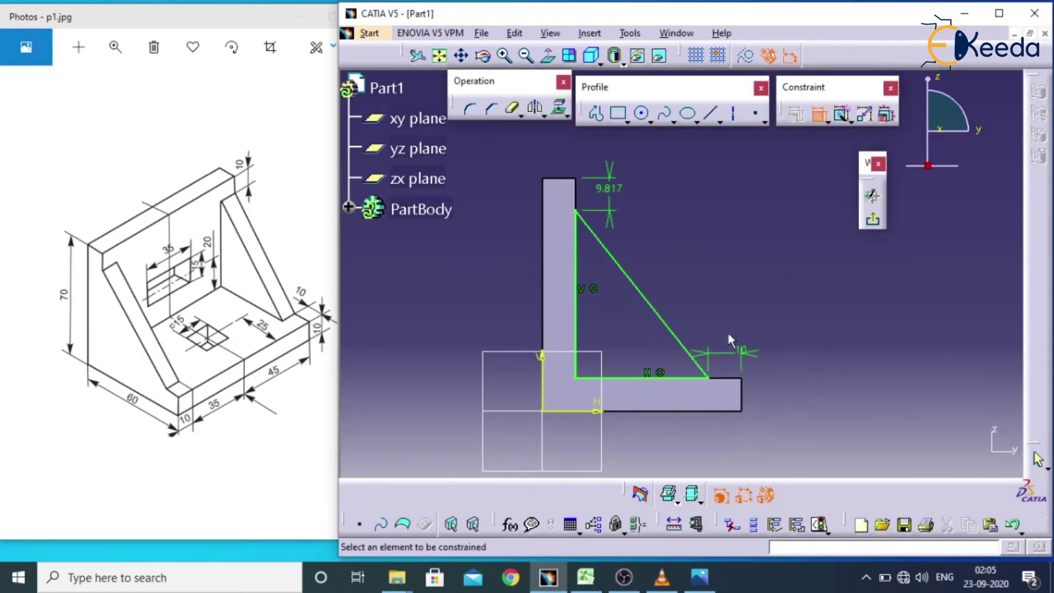
double_click(609, 198)
type("10")
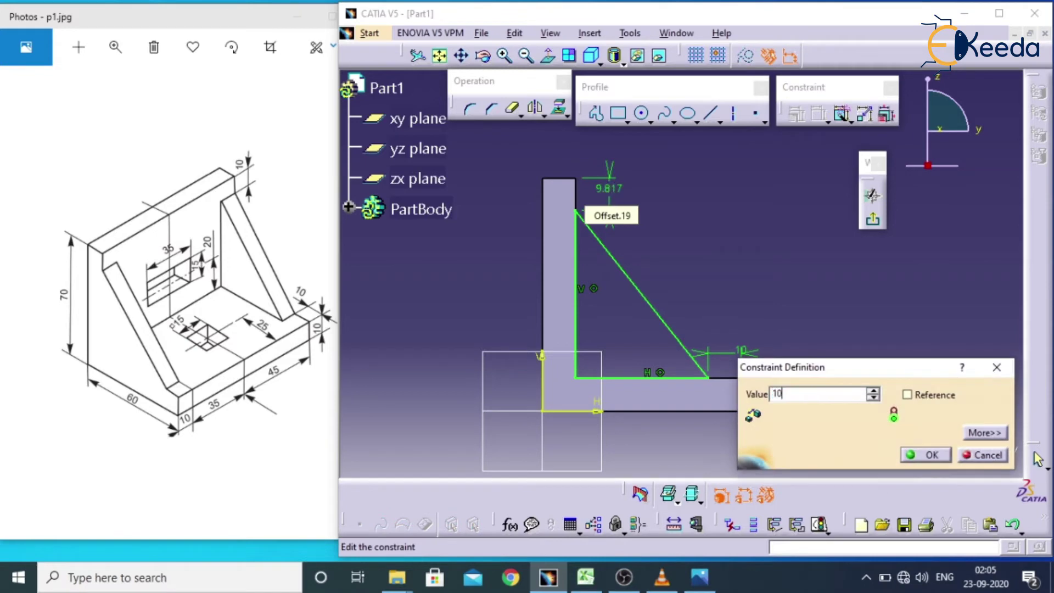
key("Return")
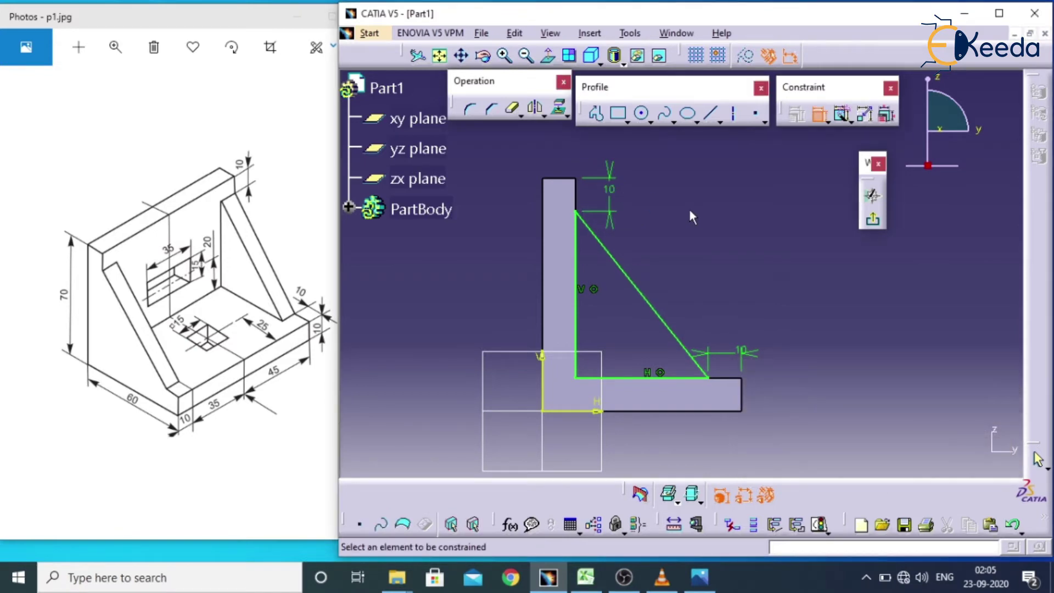
Exit the sketch and pad the triangle 10 mm inward over the base as a side rib, reversing the direction
left_click(875, 221)
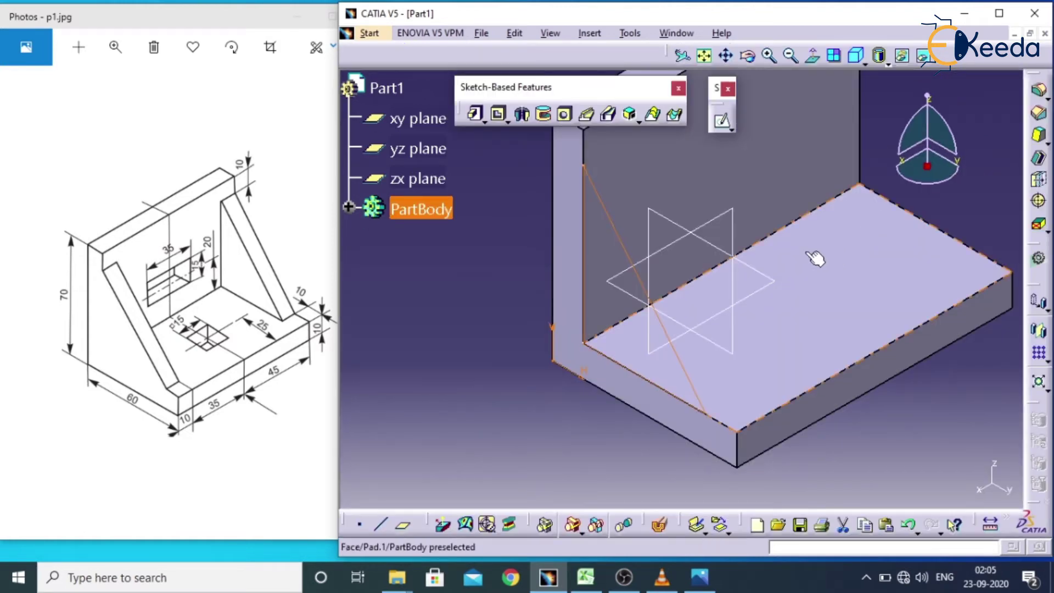
middle_click_drag(816, 258, 806, 285)
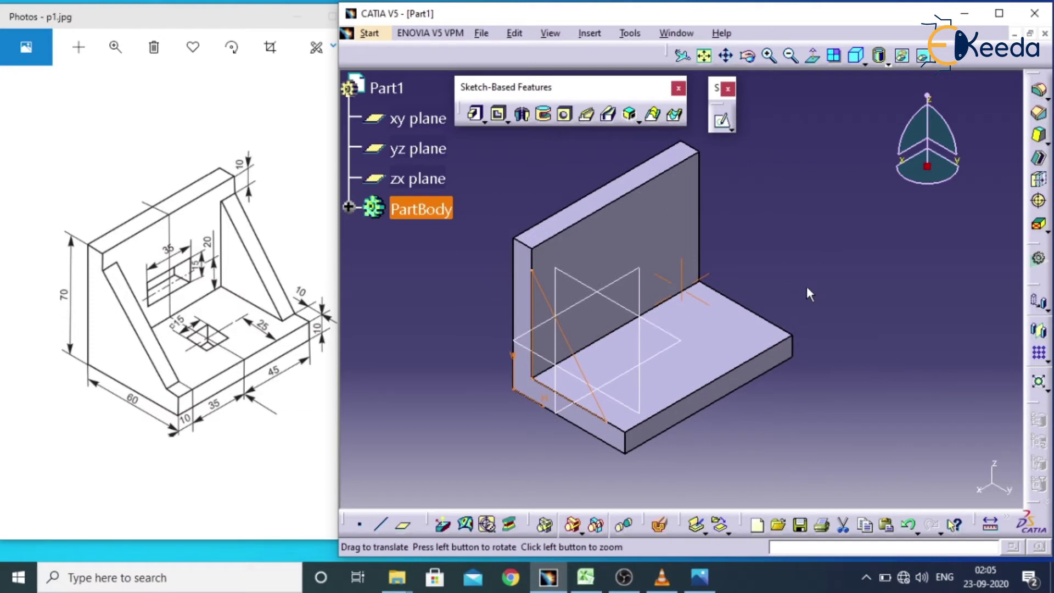
left_click(476, 116)
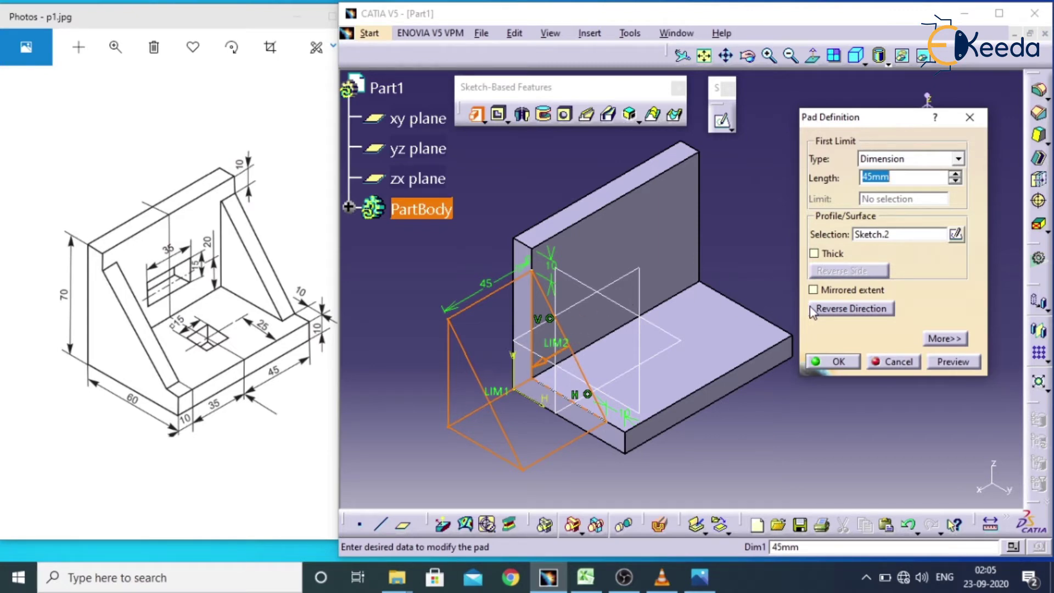
left_click(540, 367)
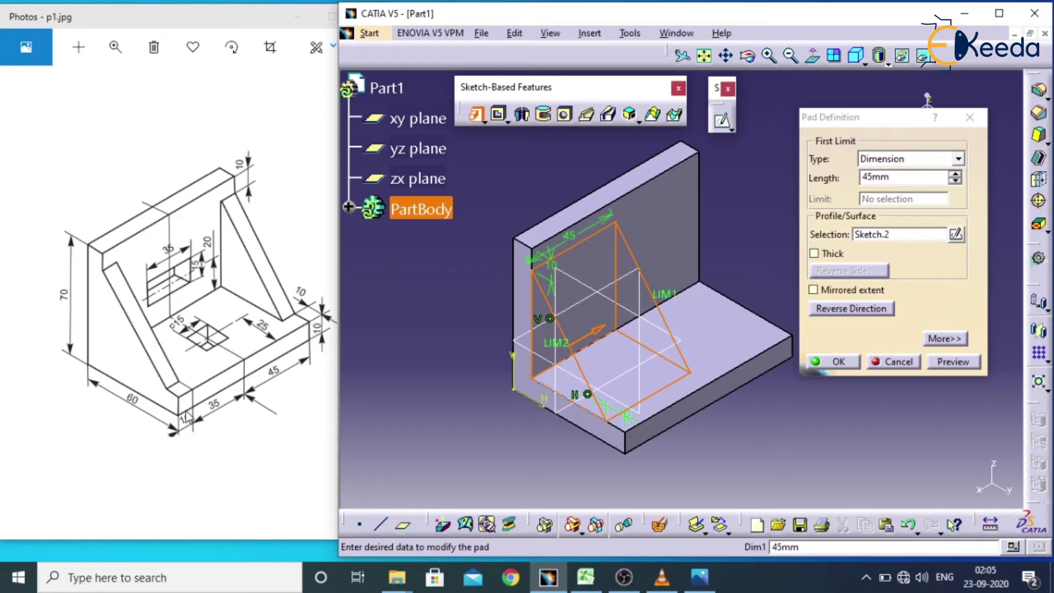
double_click(856, 177)
type("10")
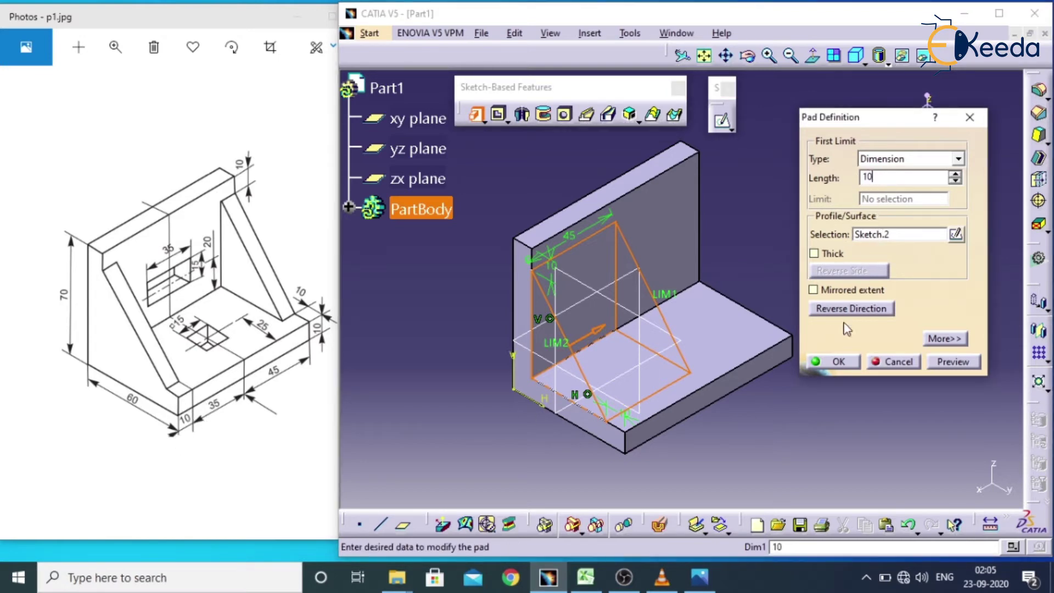
left_click(941, 365)
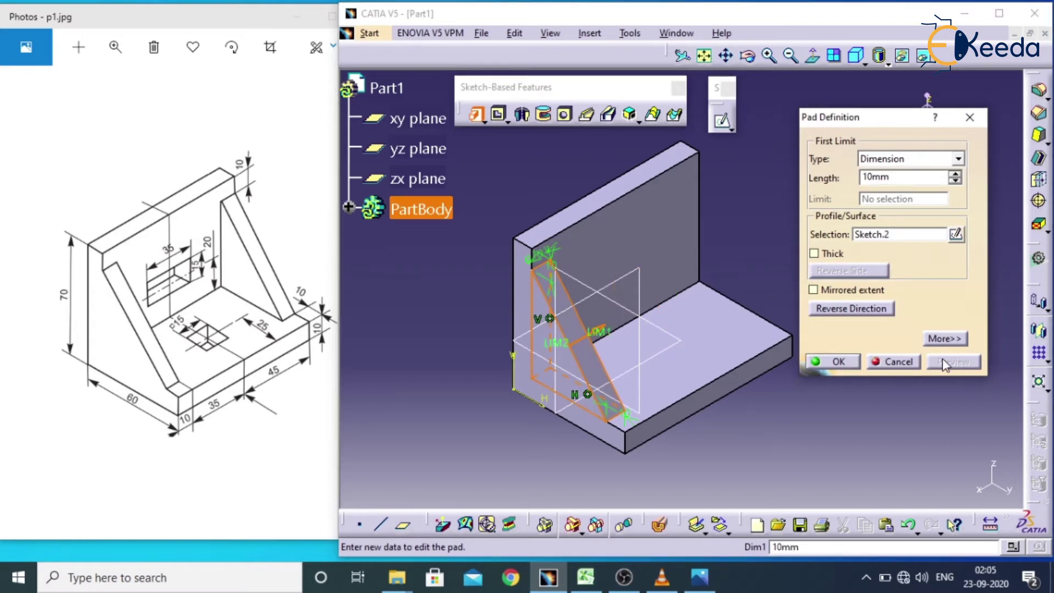
left_click(839, 363)
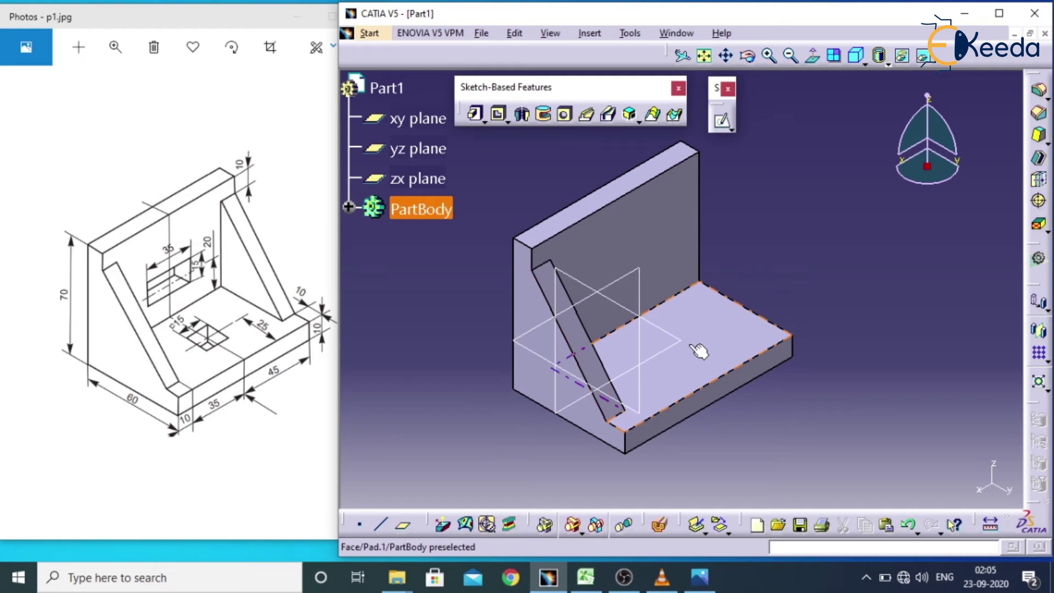
Start a sketch on the L-shaped outer end face opposite the existing side rib
middle_click_drag(788, 303, 841, 258)
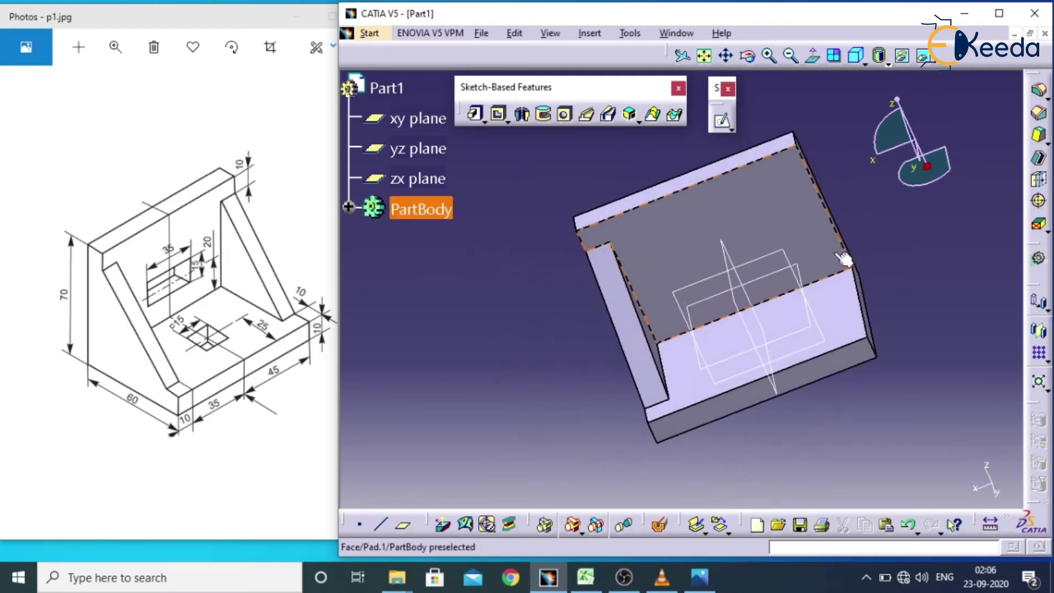
middle_click_drag(792, 349, 826, 412)
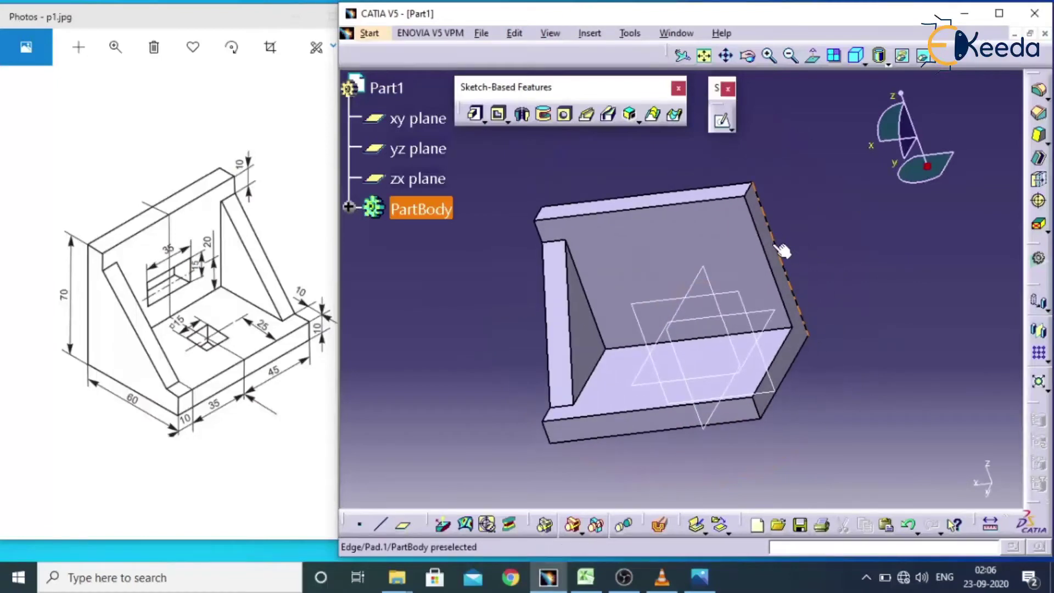
left_click(793, 351)
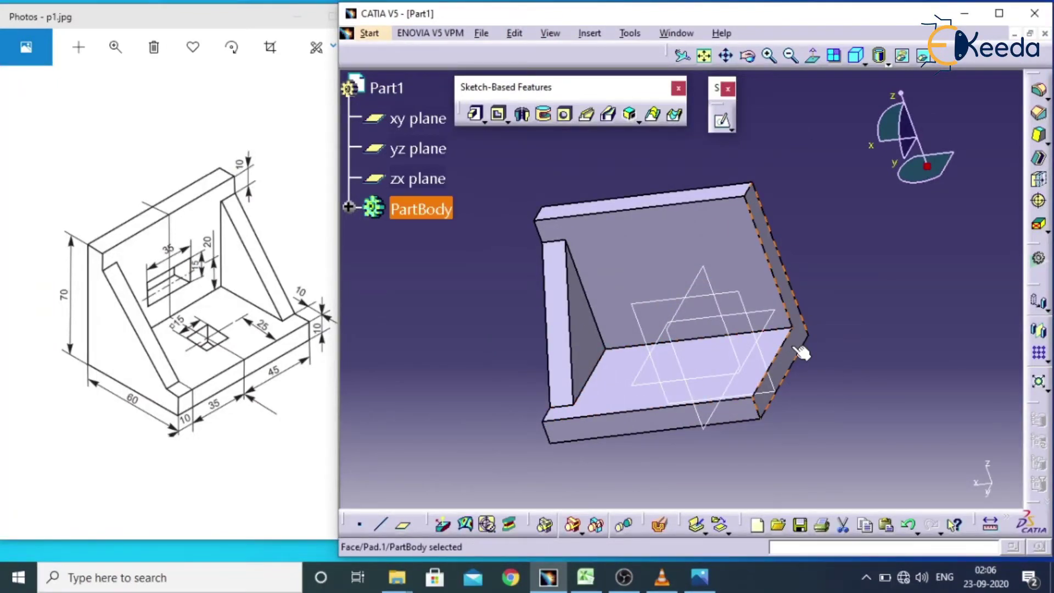
left_click(723, 123)
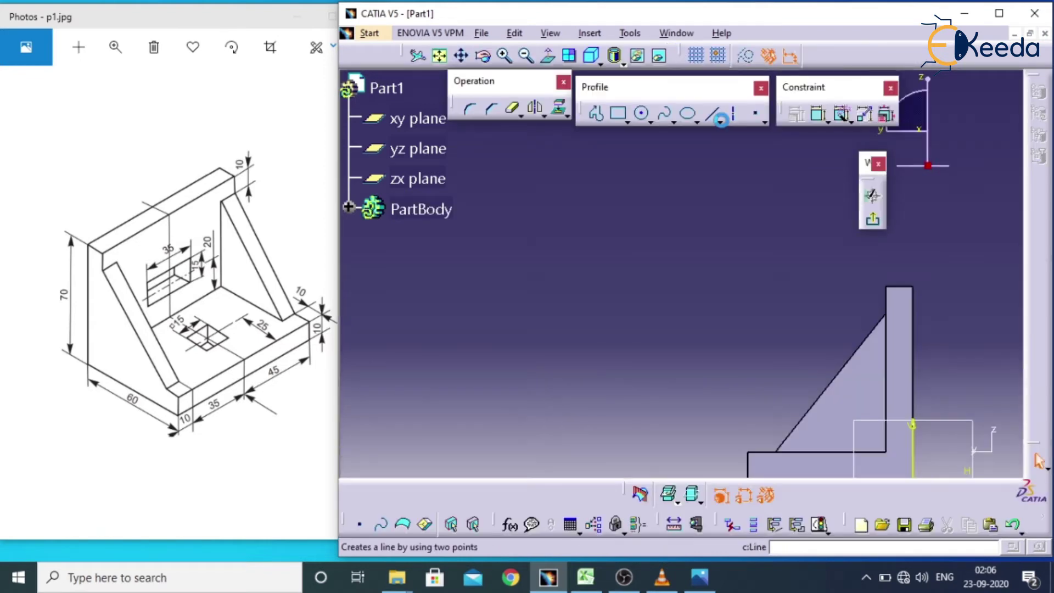
mouse_move(767, 346)
middle_mouse_down()
mouse_move(704, 304)
mouse_move(568, 250)
mouse_move(565, 281)
middle_mouse_up()
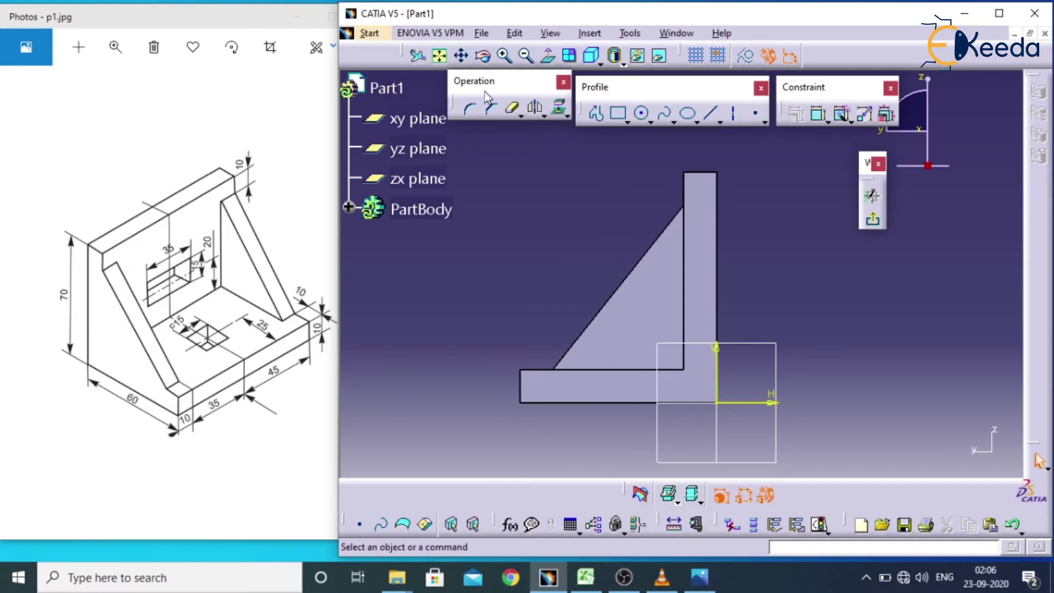
Try projecting the existing rib's triangular face onto the sketch plane, check it in 3D, and remove the projection
left_click(559, 112)
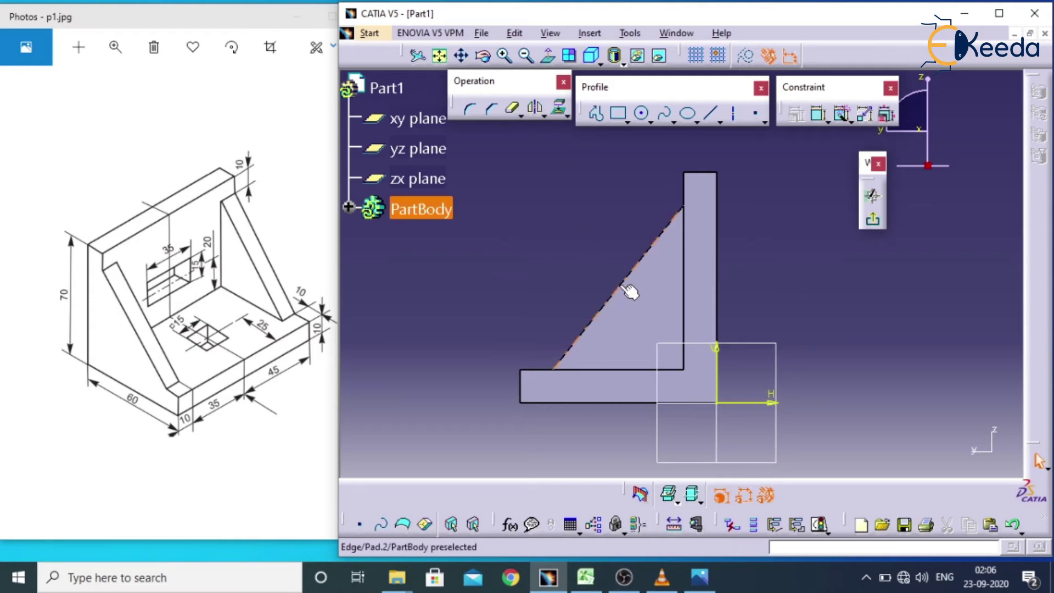
left_click(558, 112)
middle_click_drag(549, 261, 465, 226)
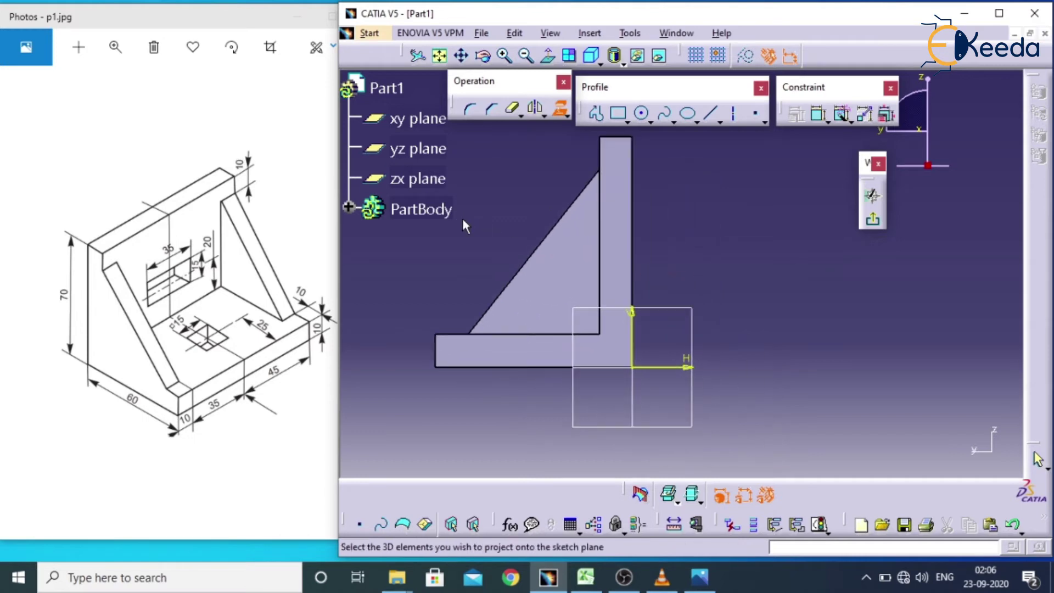
left_click(565, 281)
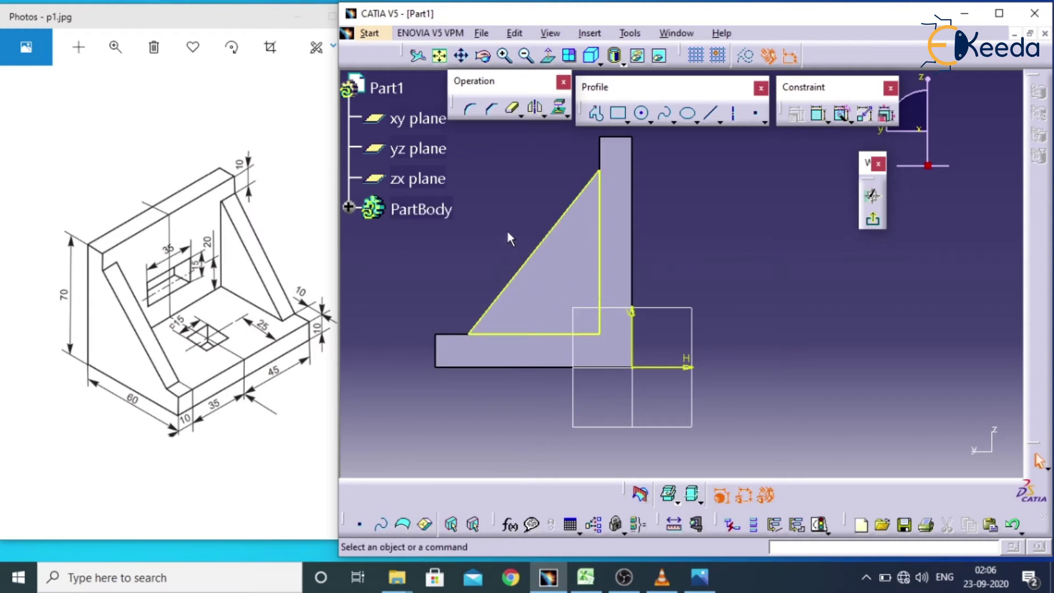
middle_click_drag(508, 246, 521, 242)
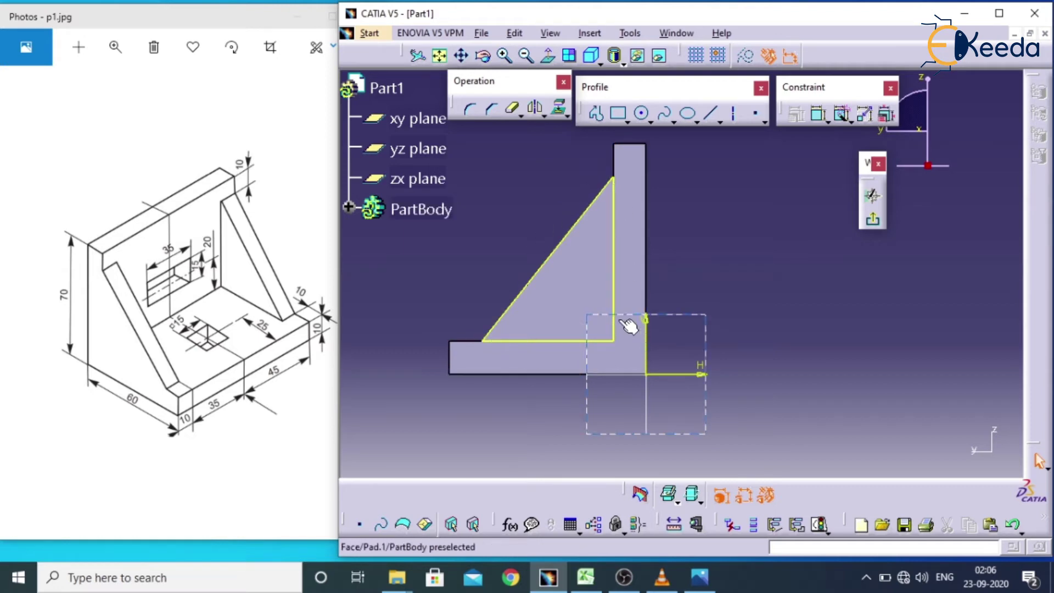
middle_click_drag(484, 262, 631, 276)
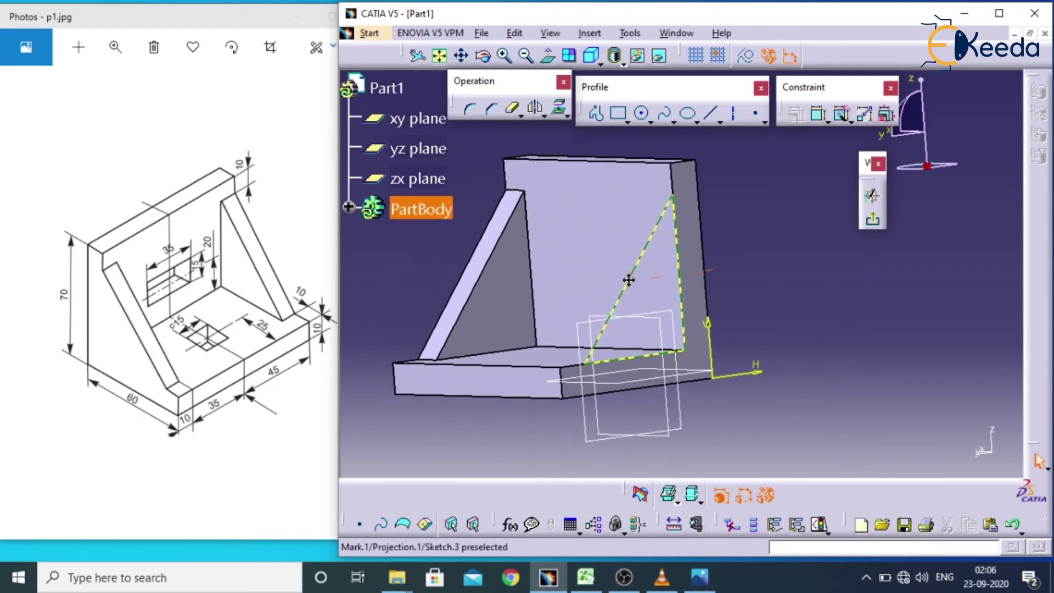
left_click(867, 223)
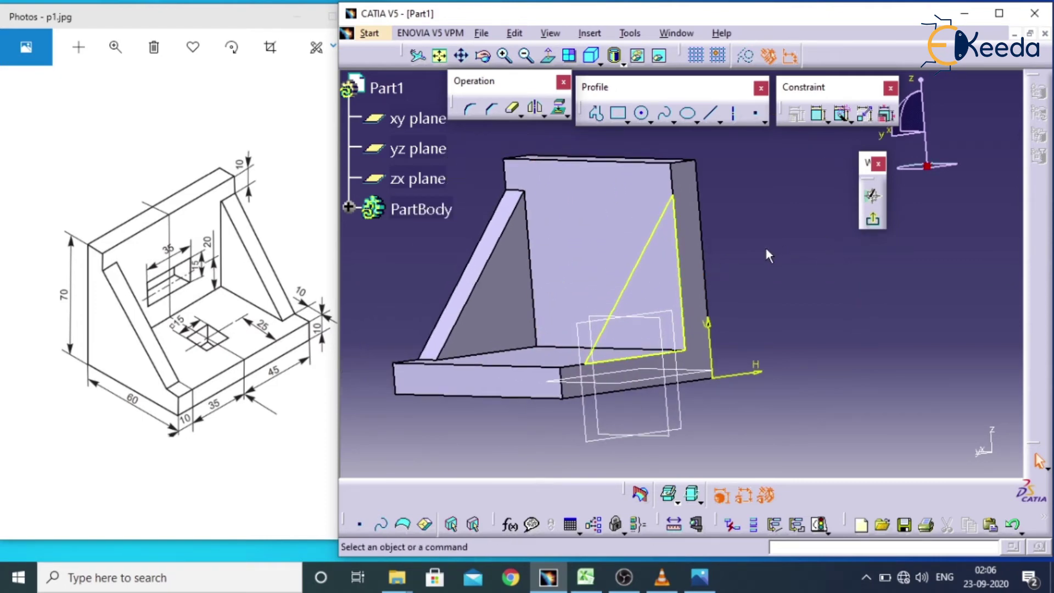
left_click(662, 246)
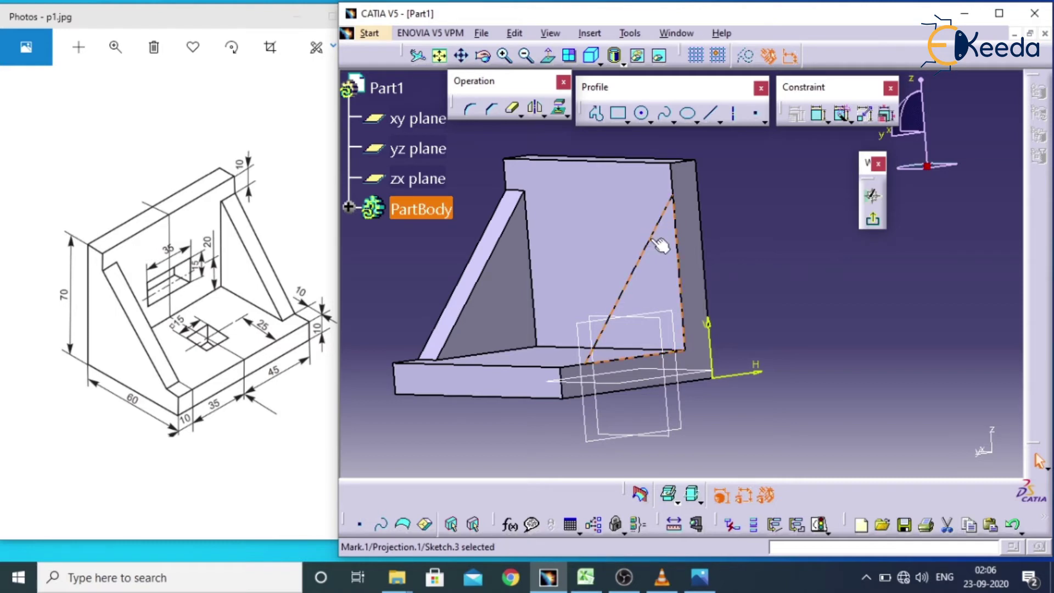
key("Escape")
left_click(548, 55)
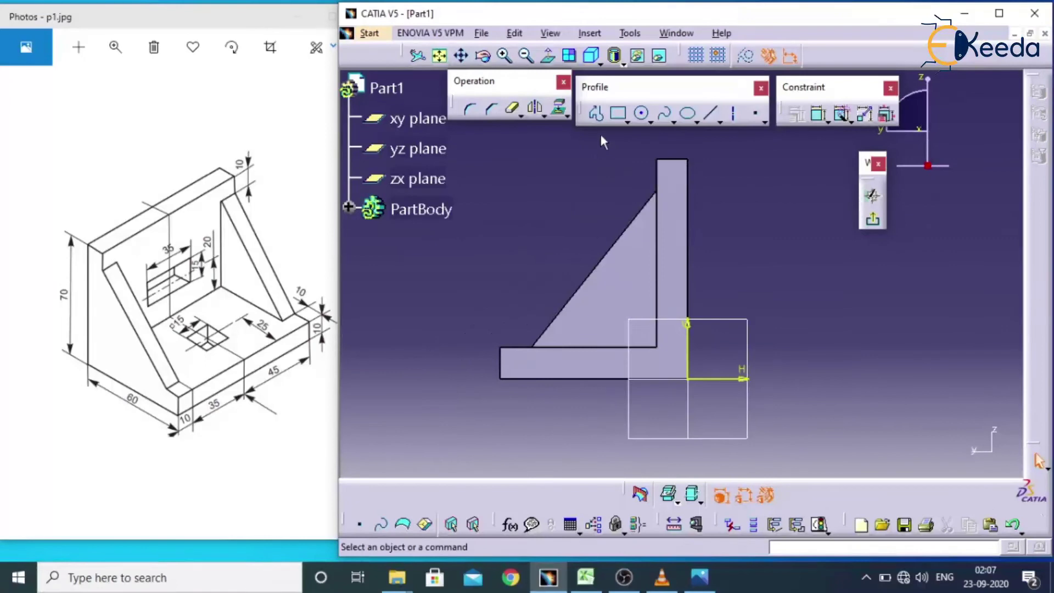
Try projecting the wall's inner vertical edge onto the sketch plane, and discard that projection
left_click(558, 111)
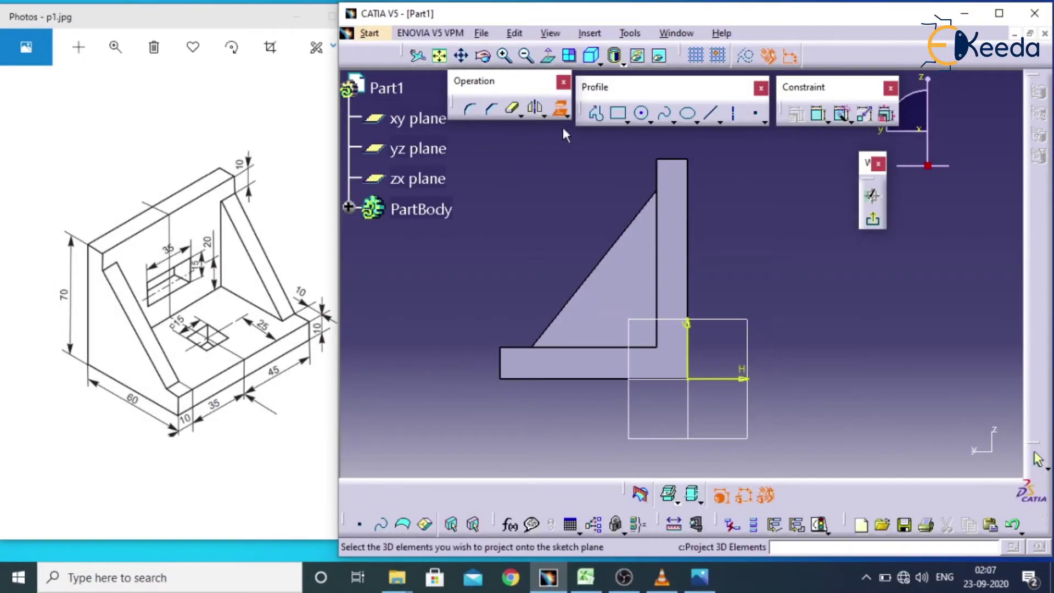
left_click(656, 256)
mouse_move(731, 240)
middle_mouse_down()
mouse_move(696, 247)
mouse_move(725, 261)
middle_mouse_up()
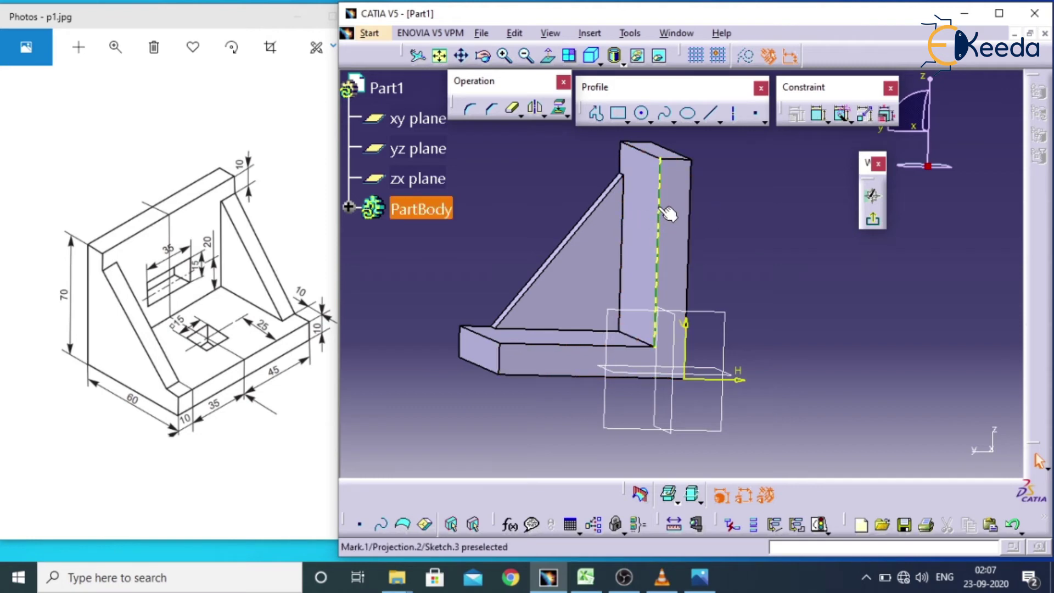
left_click(549, 57)
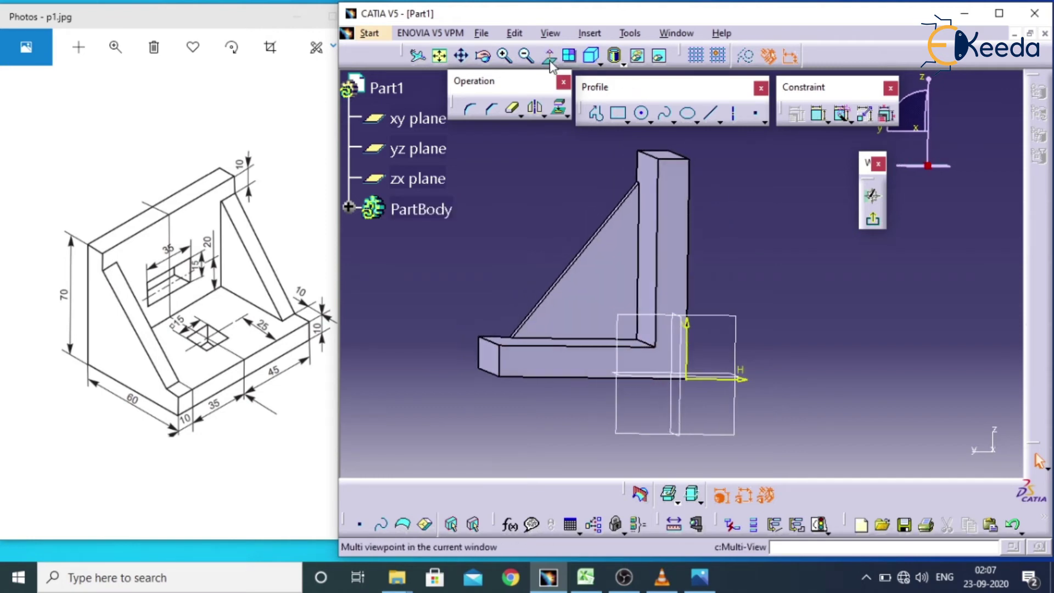
Project the existing rib's triangular face into the sketch on the opposite end face and exit the sketch
left_click(558, 111)
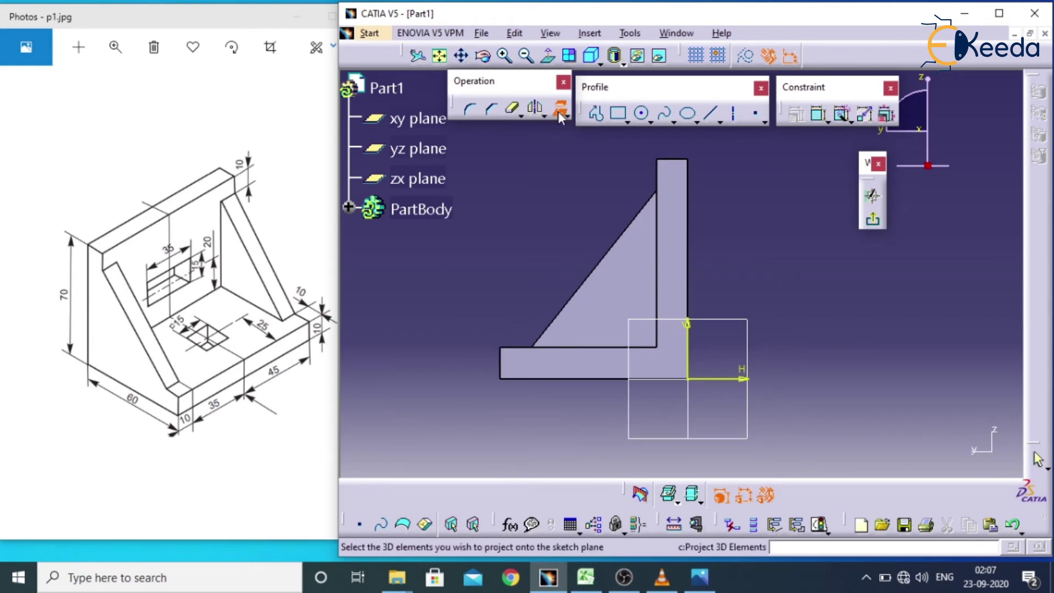
left_click(639, 276)
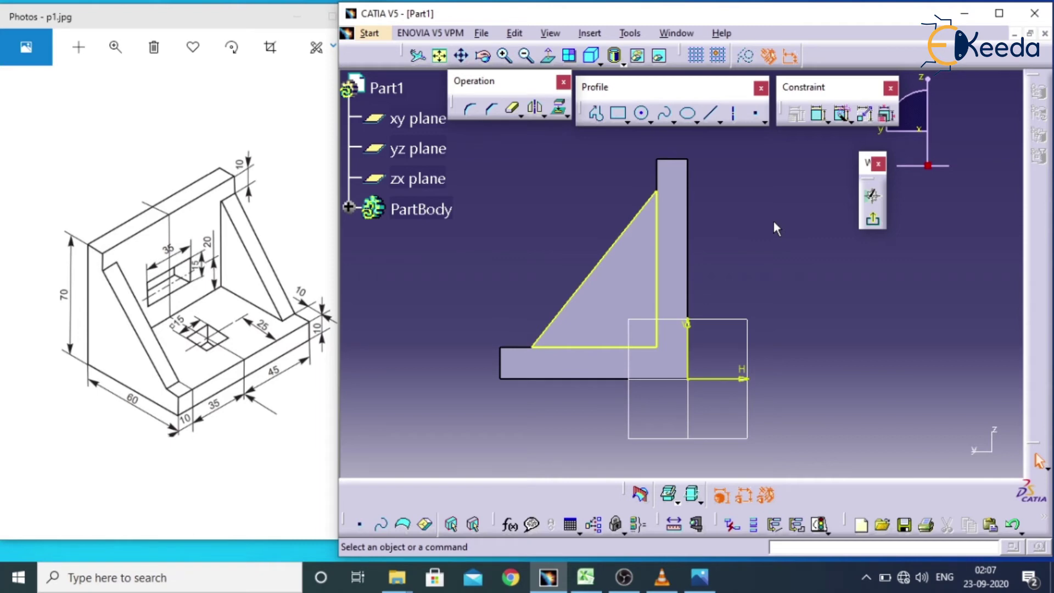
left_click(875, 222)
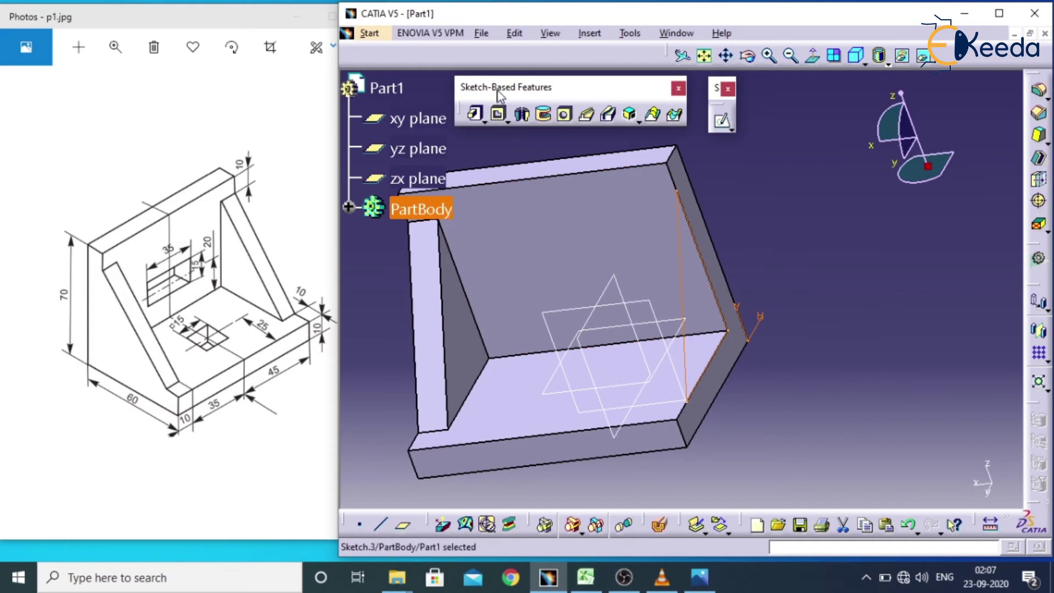
Pad the projected triangle 10 mm inward over the base as the second side rib, reversing the direction
left_click(856, 55)
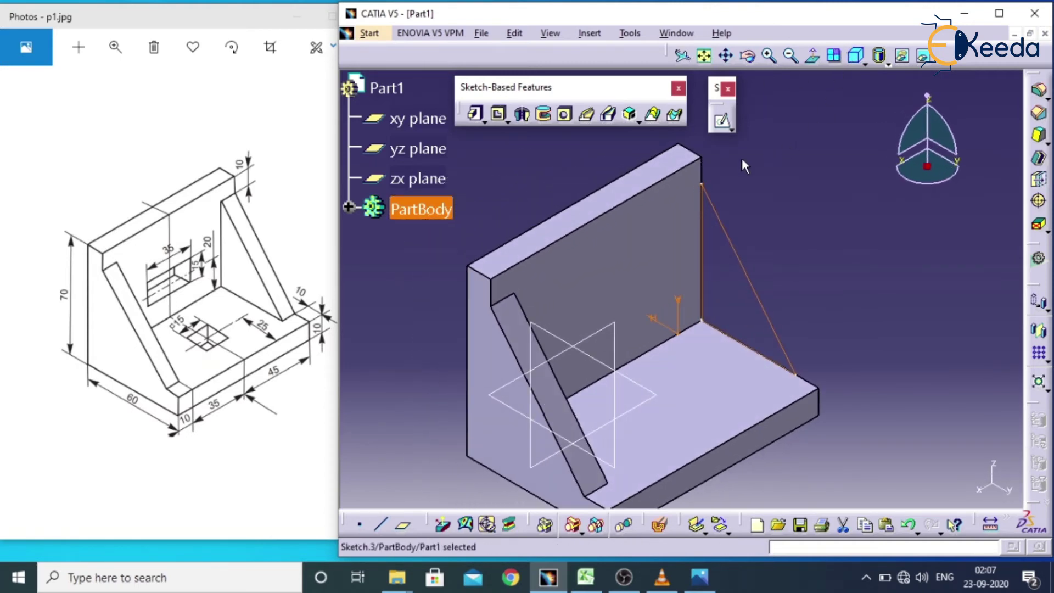
left_click(478, 115)
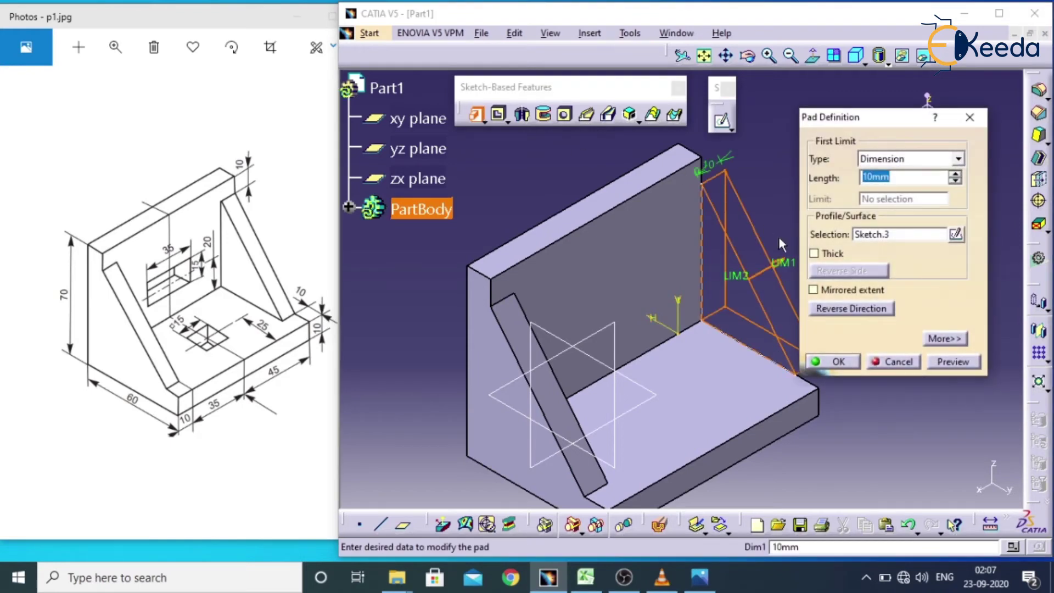
left_click(839, 309)
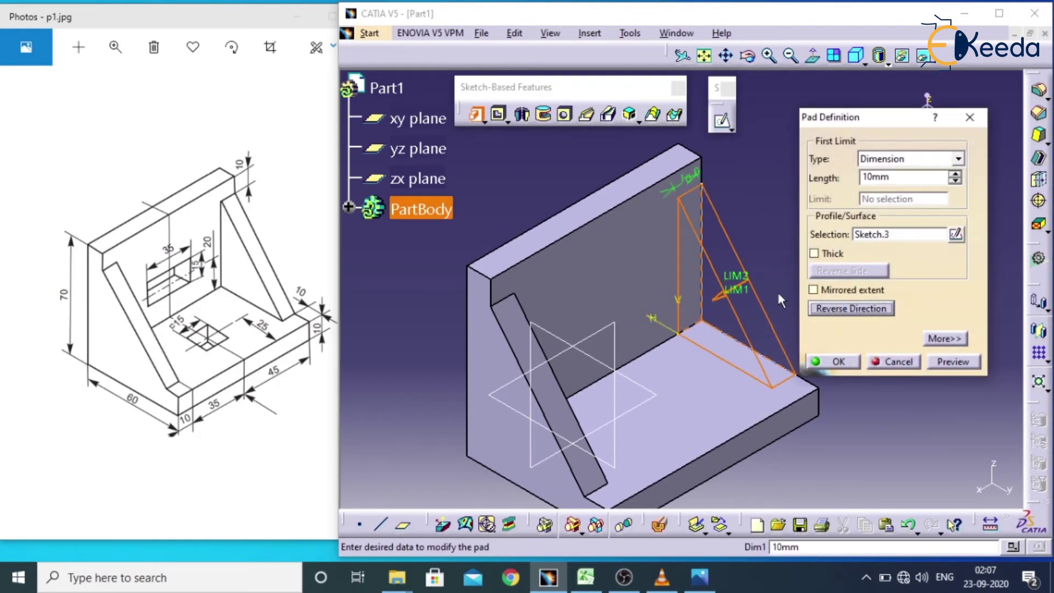
double_click(896, 176)
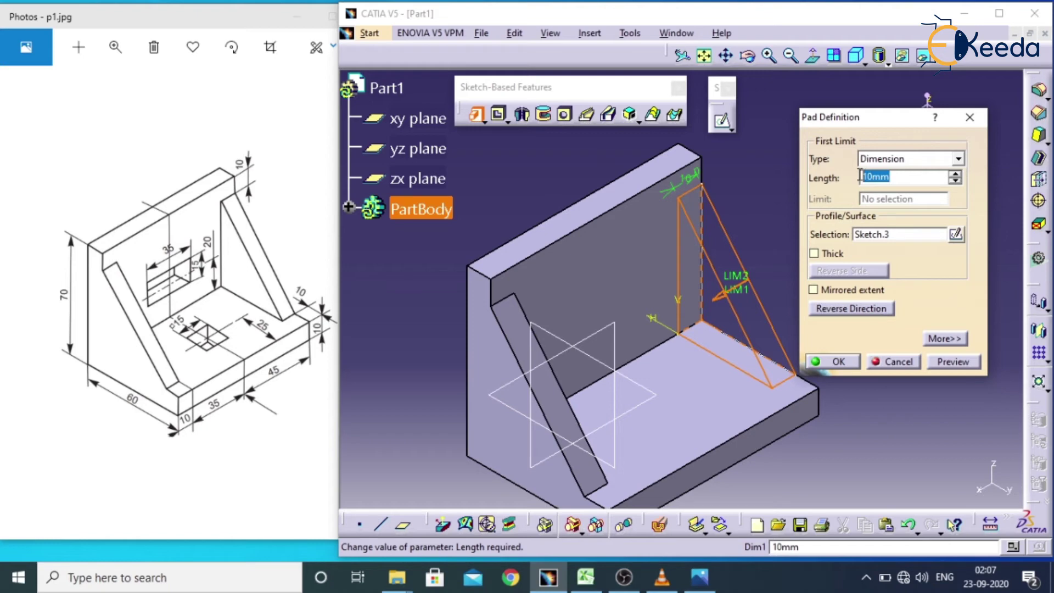
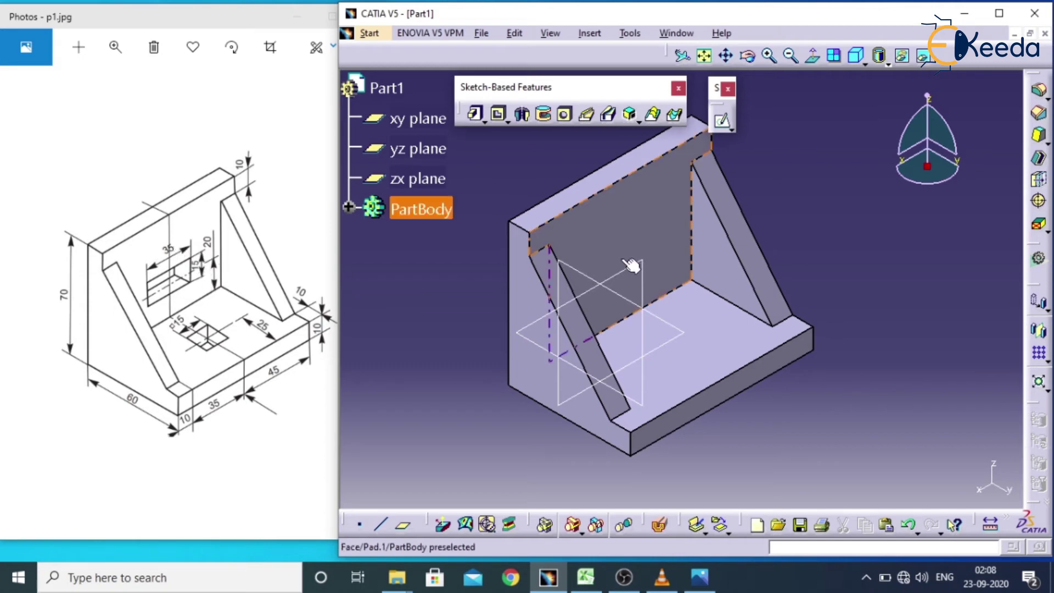
Sketch a centered rectangle about 31 by 15 mm on the upright wall's inner face, between the two ribs
left_click(637, 245)
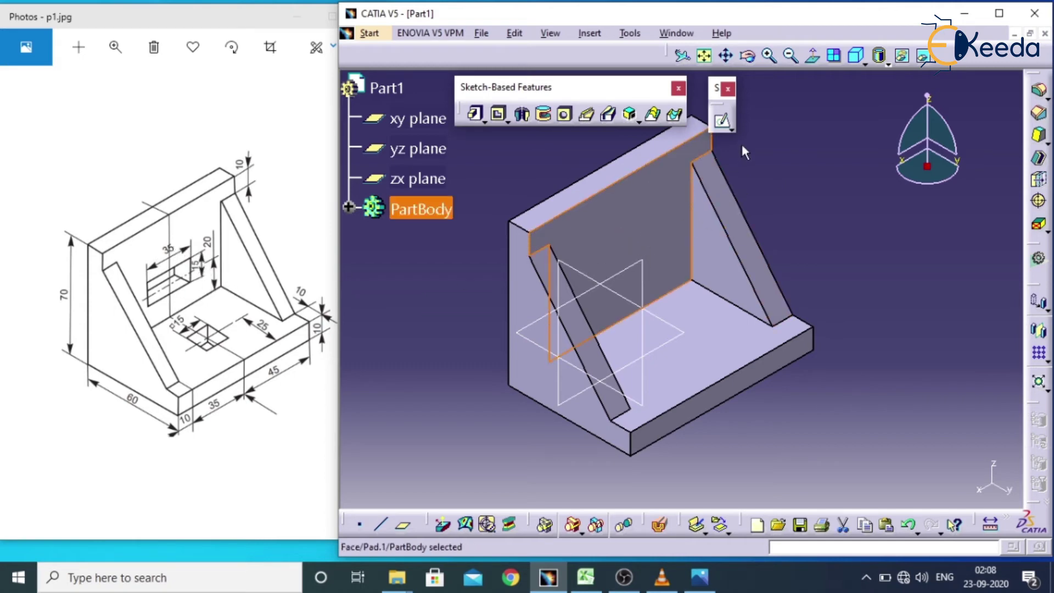
left_click(724, 124)
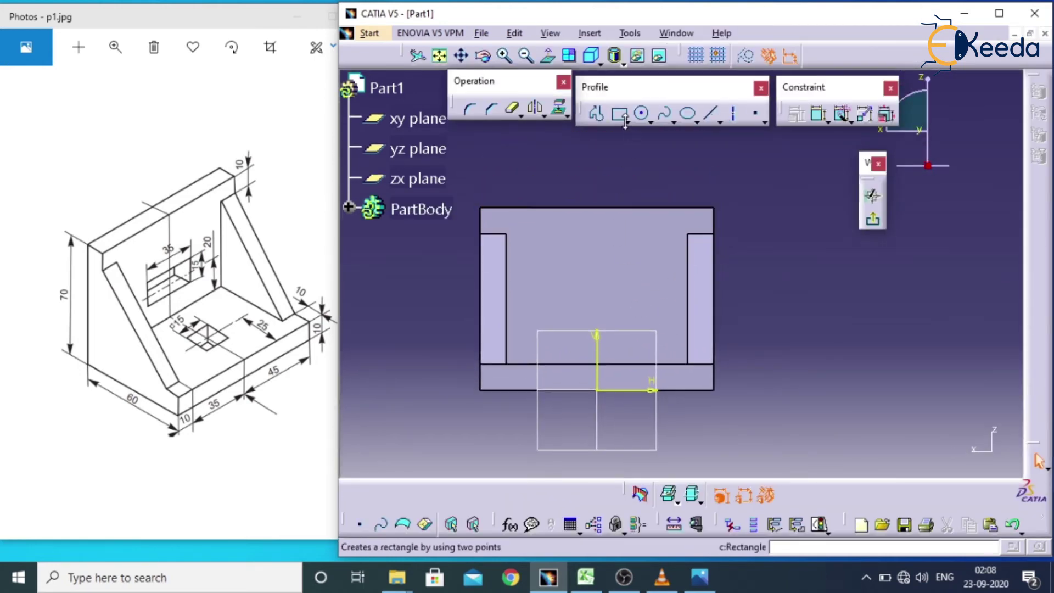
left_click(628, 122)
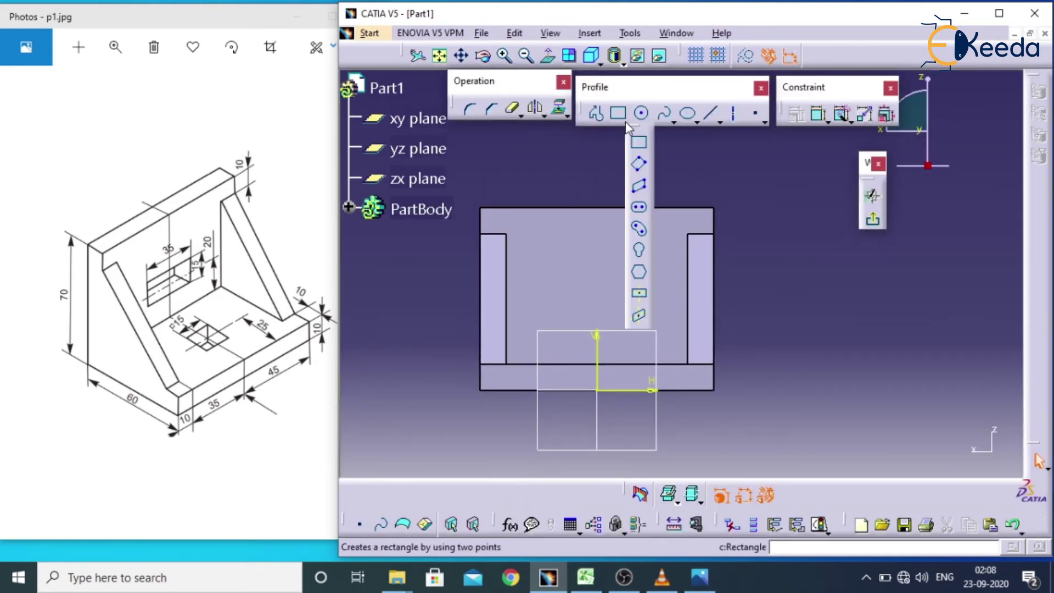
left_click(641, 296)
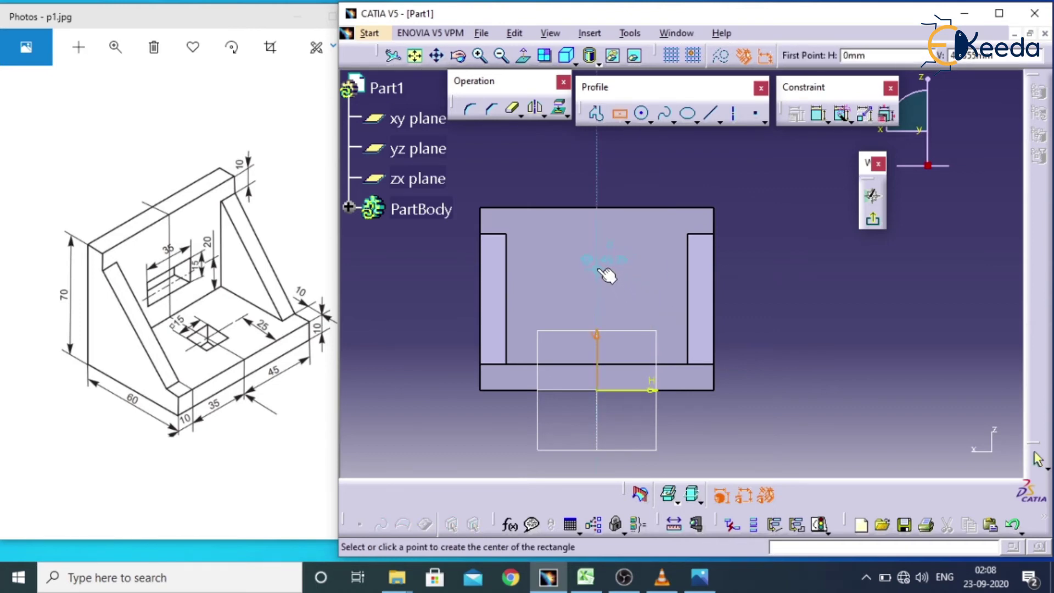
left_click(603, 263)
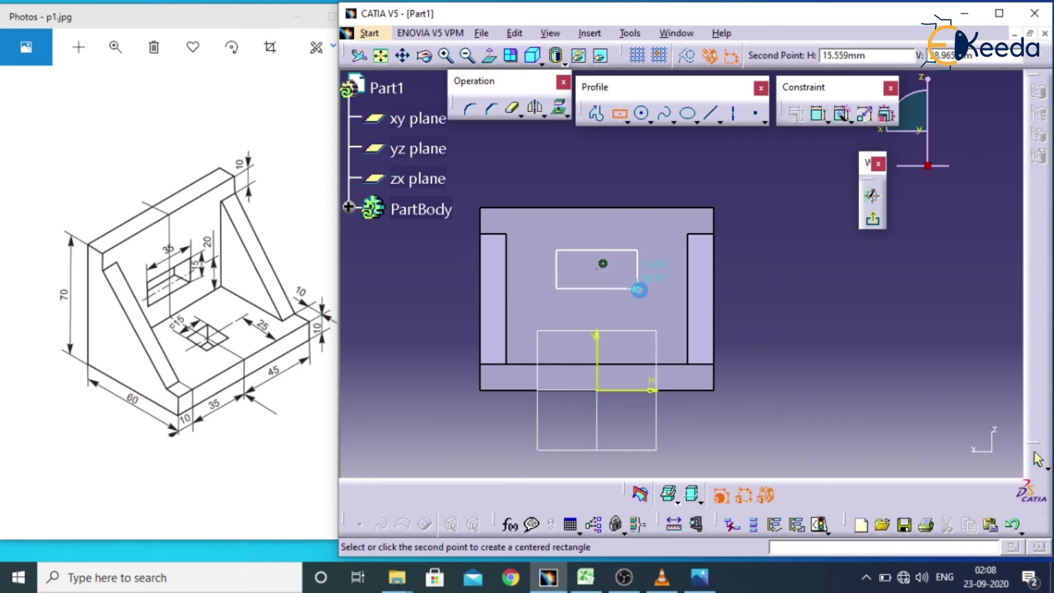
left_click(637, 289)
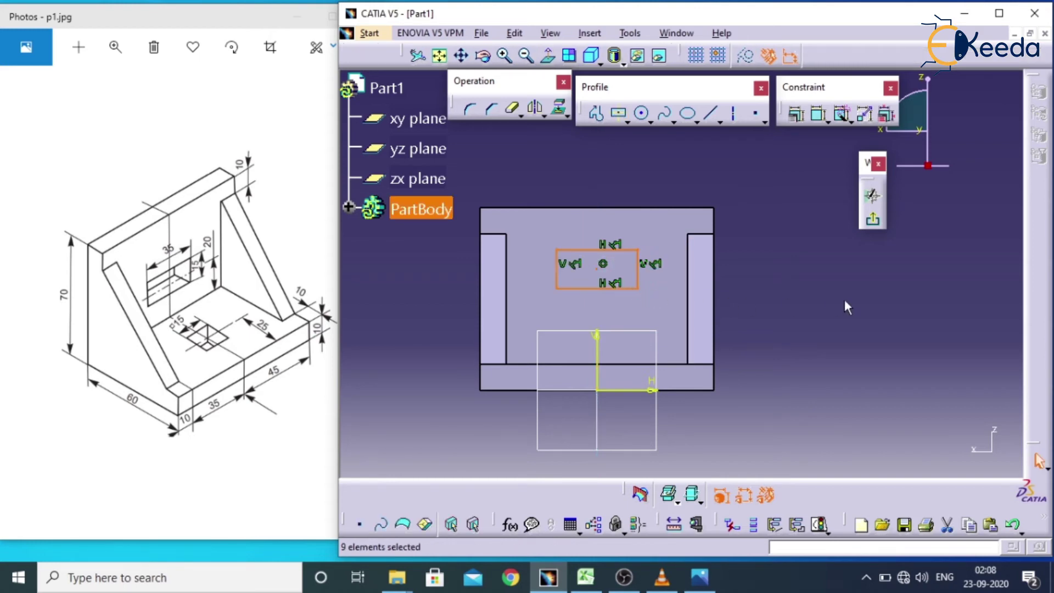
Dimension the wall rectangle's width and height
left_click(818, 118)
left_click(604, 250)
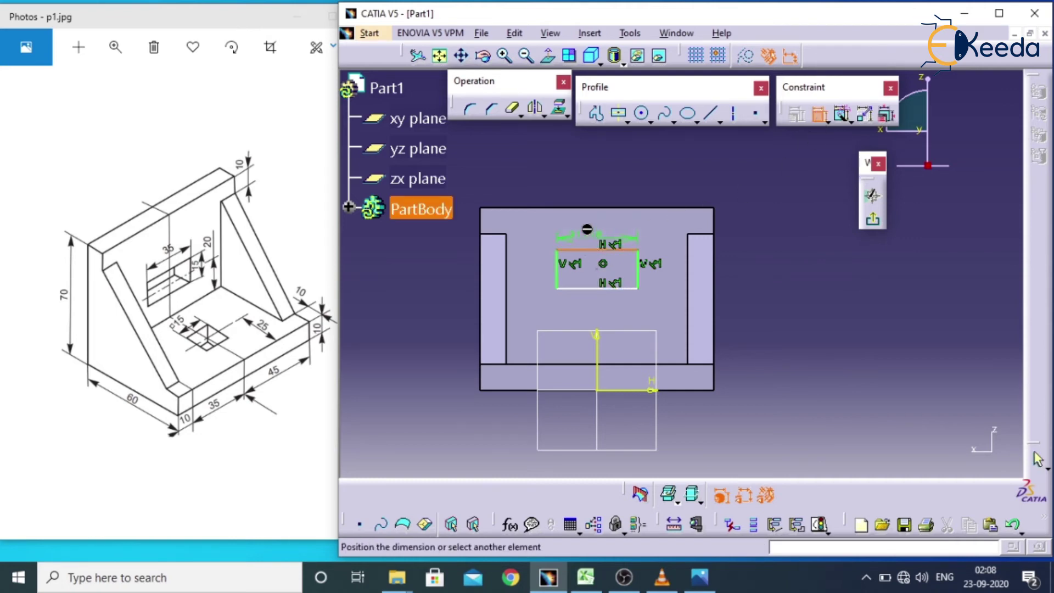
left_click(591, 177)
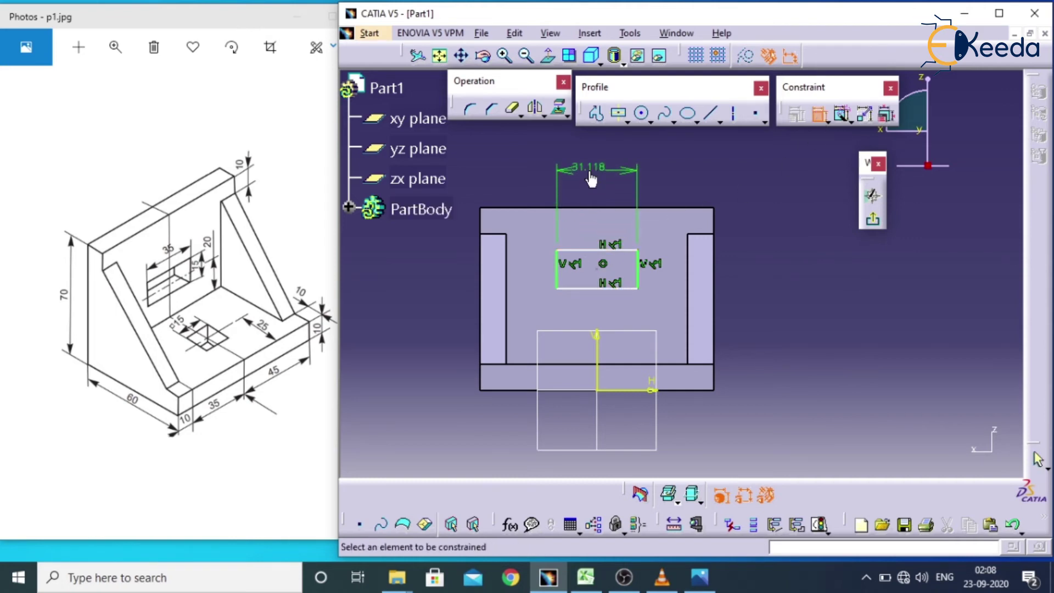
left_click(638, 270)
left_click(673, 157)
Dimension the vertical distance from the base's top edge to the wall rectangle's center
left_click(588, 364)
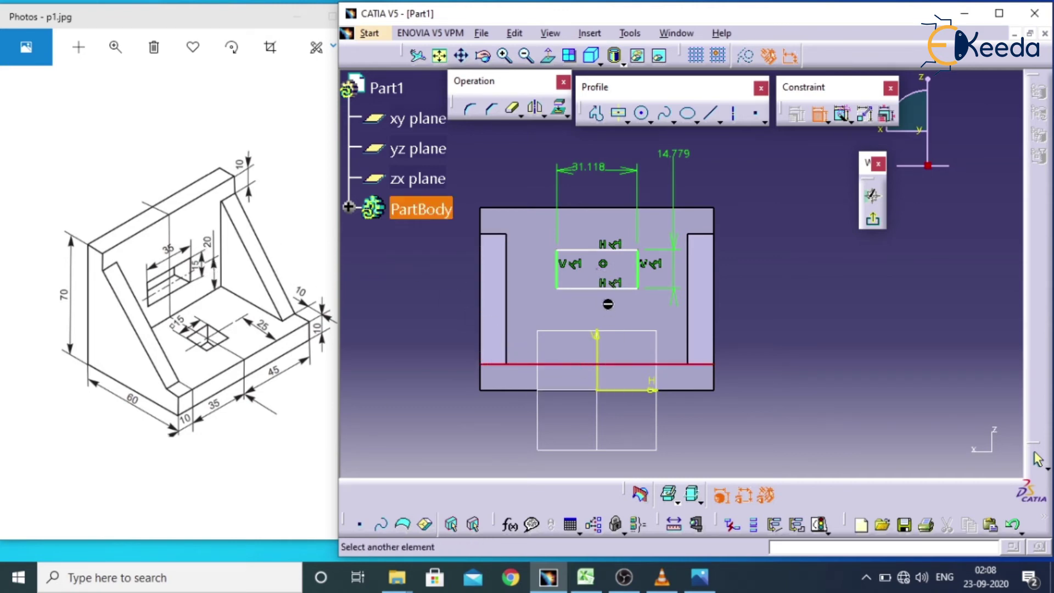
left_click(604, 267)
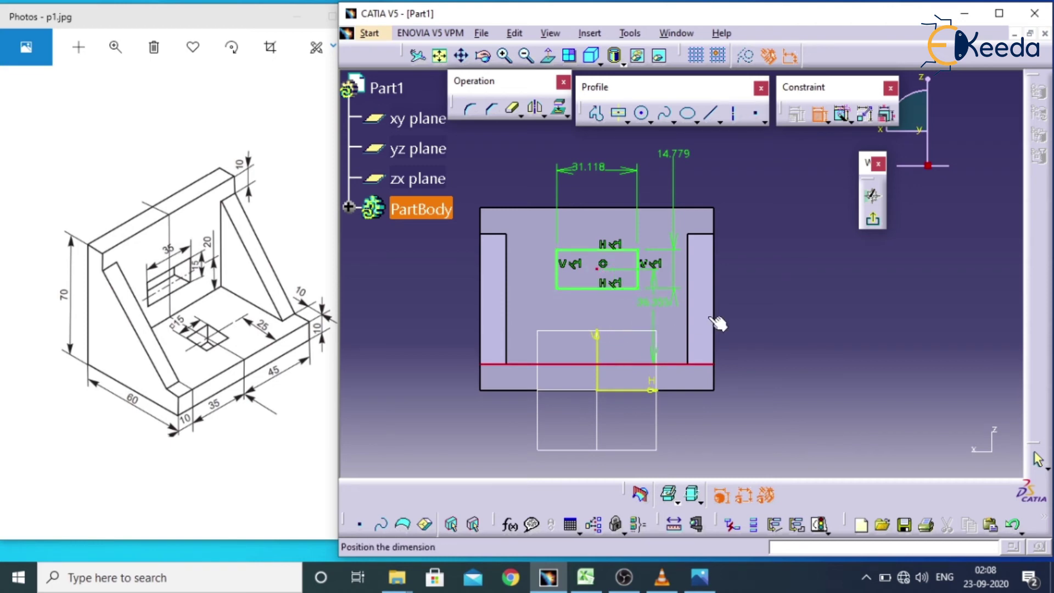
left_click(765, 306)
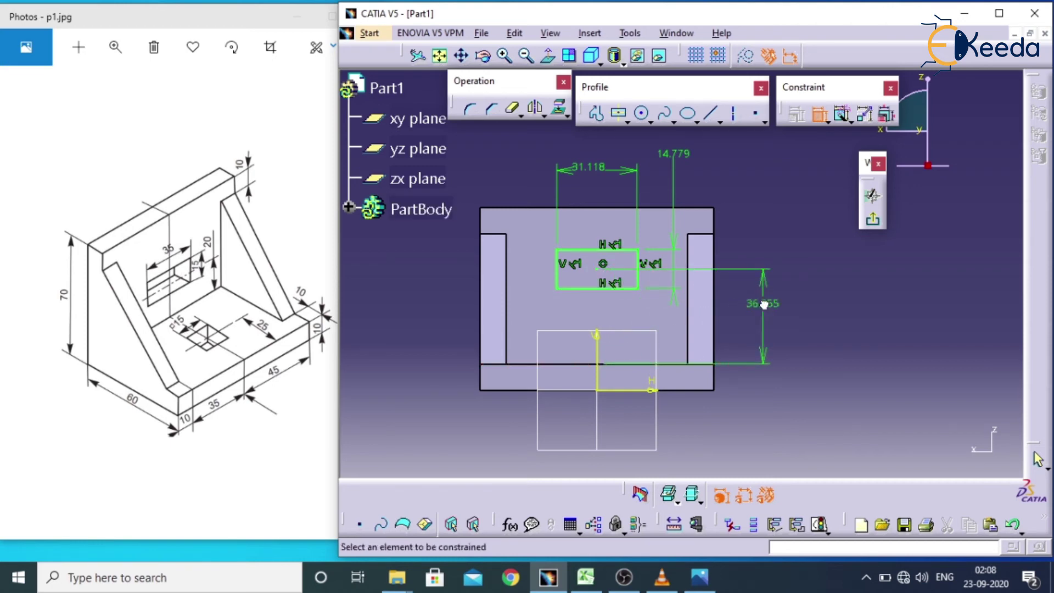
Set the vertical distance from the base's top edge to the wall rectangle's center to 20 mm
double_click(764, 306)
type("20")
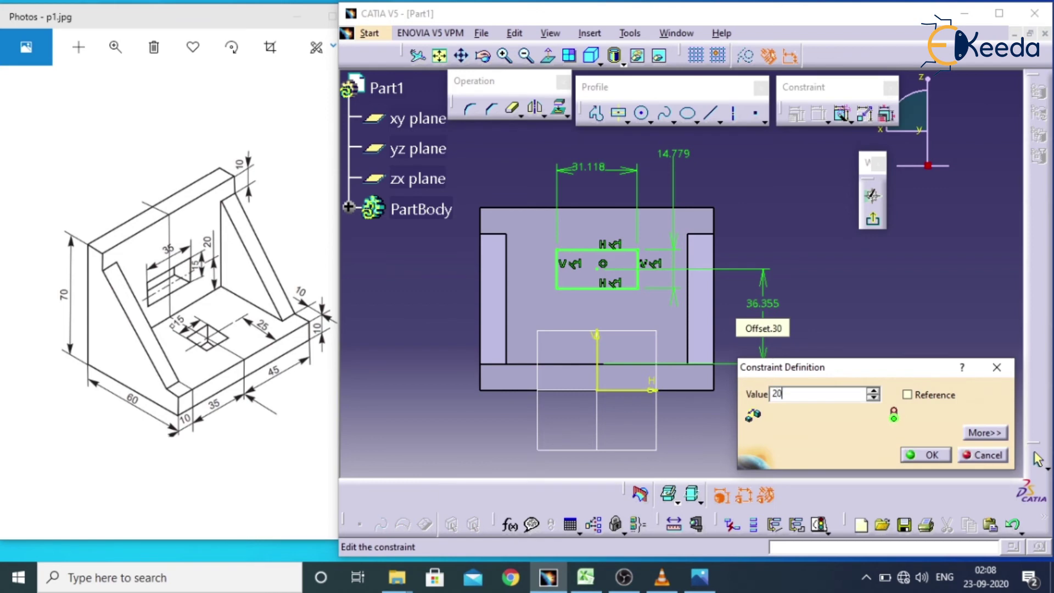
key("Return")
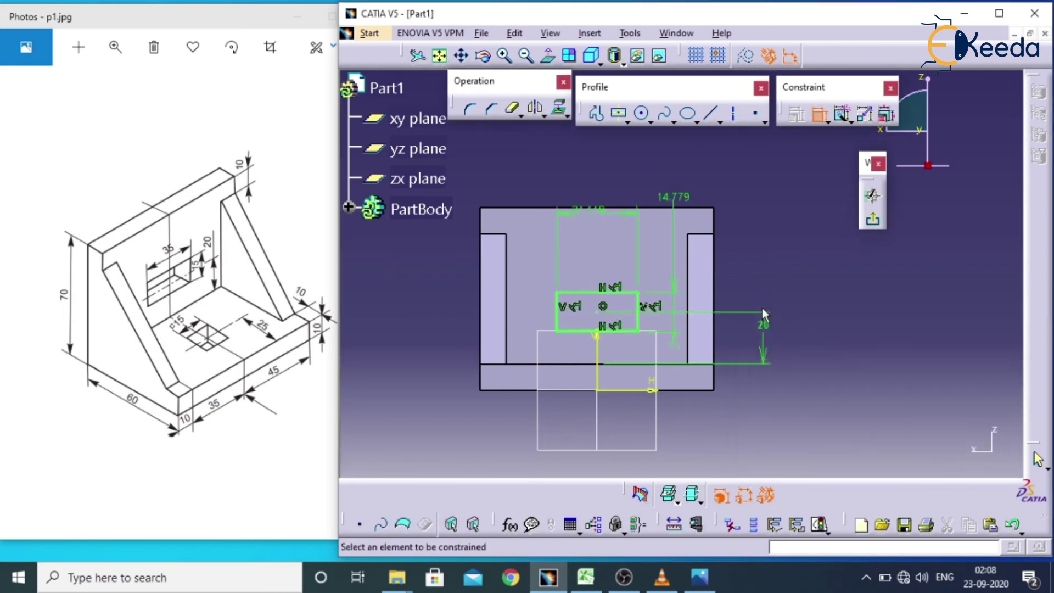
Set the wall rectangle's width to 35 mm and its height to 15 mm
left_click(590, 177)
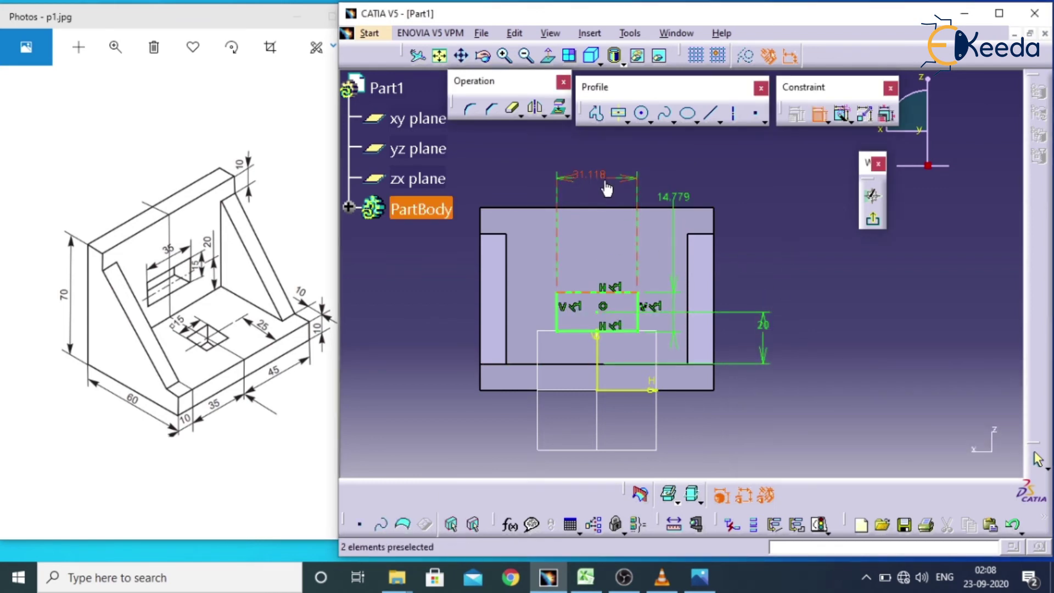
double_click(590, 177)
type("3")
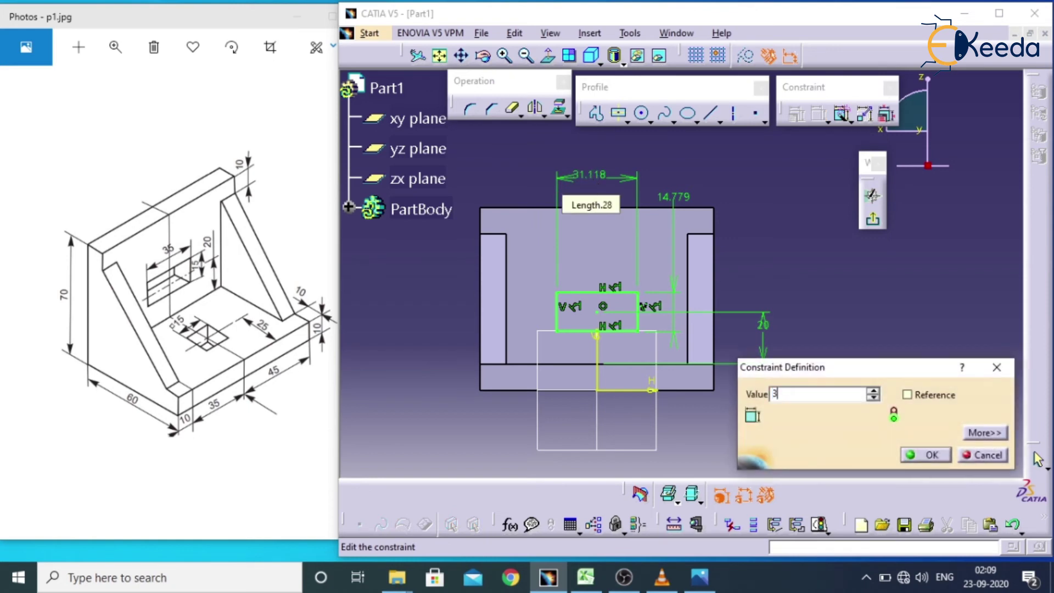
type("5")
key("Return")
double_click(675, 200)
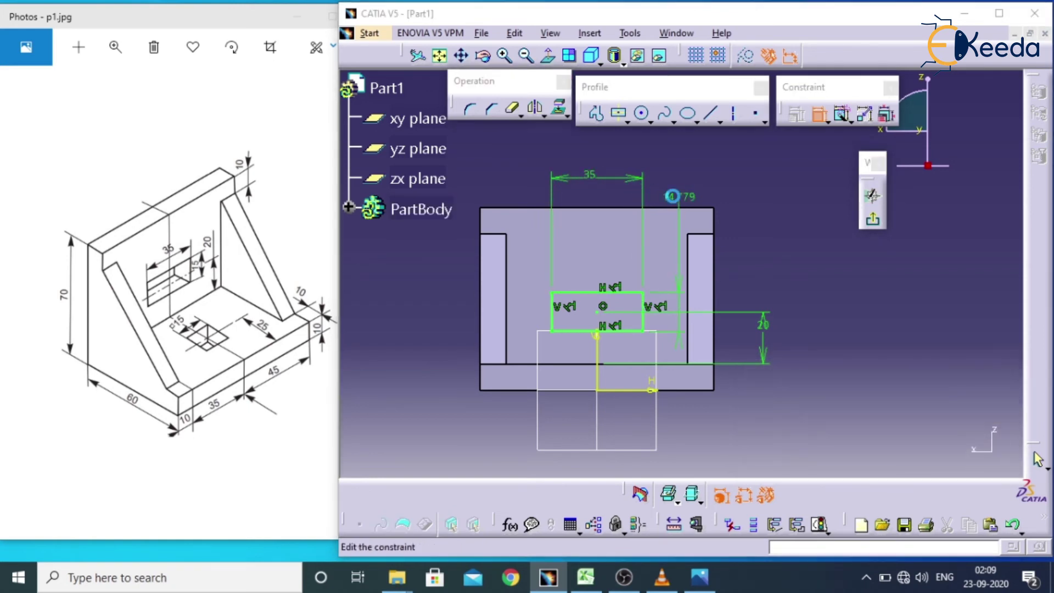
type("15")
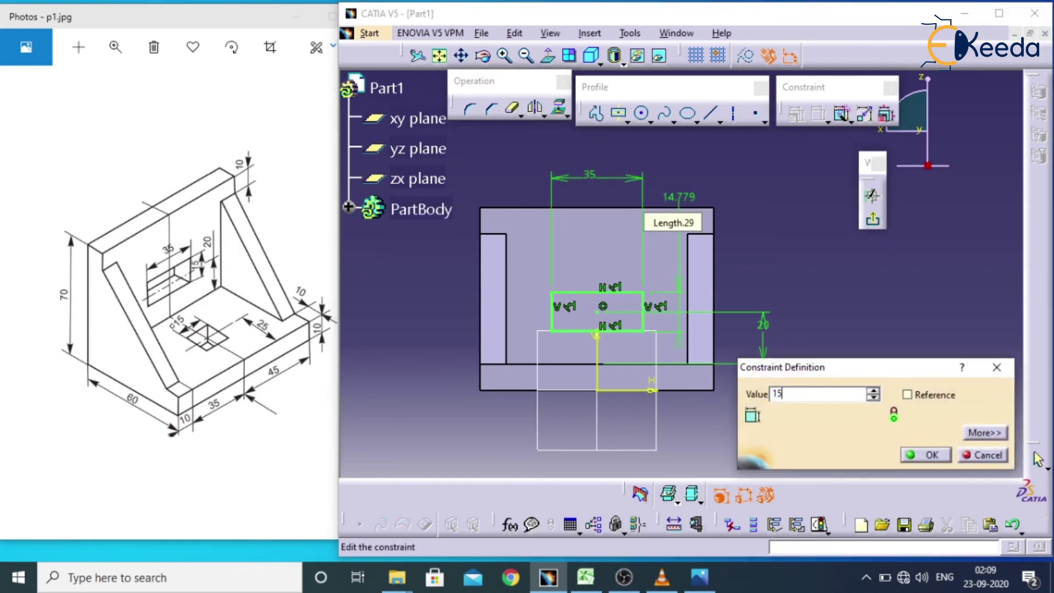
key("Return")
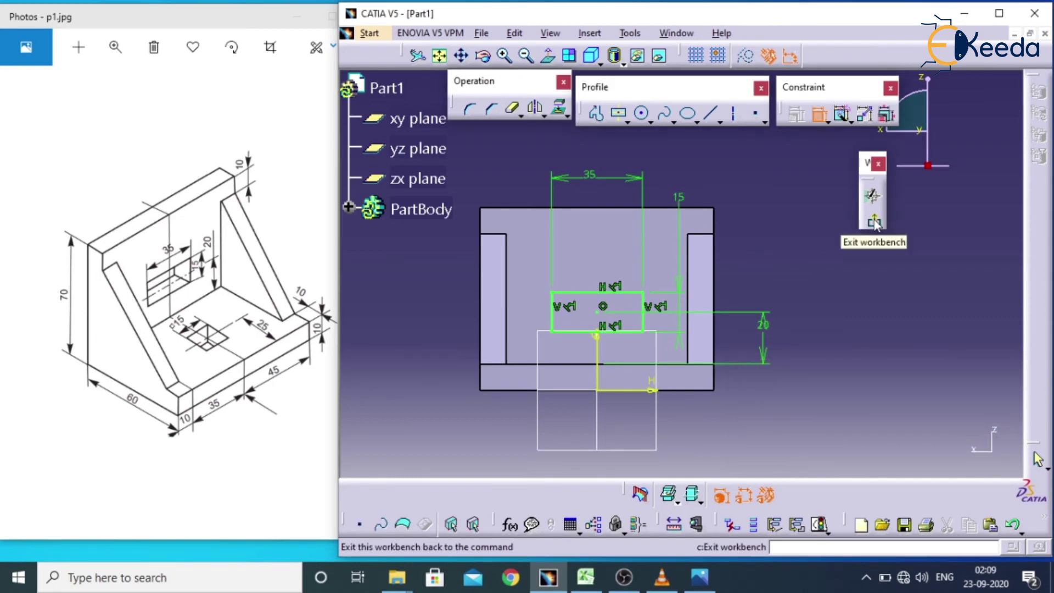
Finish the wall sketch and cut its rectangle through the upright wall as a 10 mm deep pocket
left_click(874, 223)
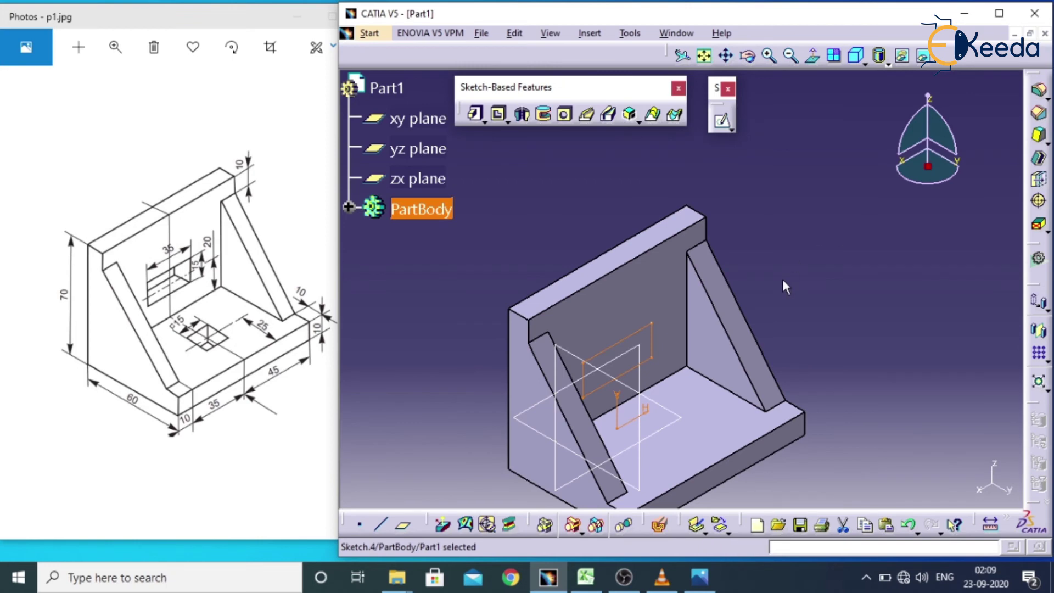
middle_click_drag(782, 279, 793, 241)
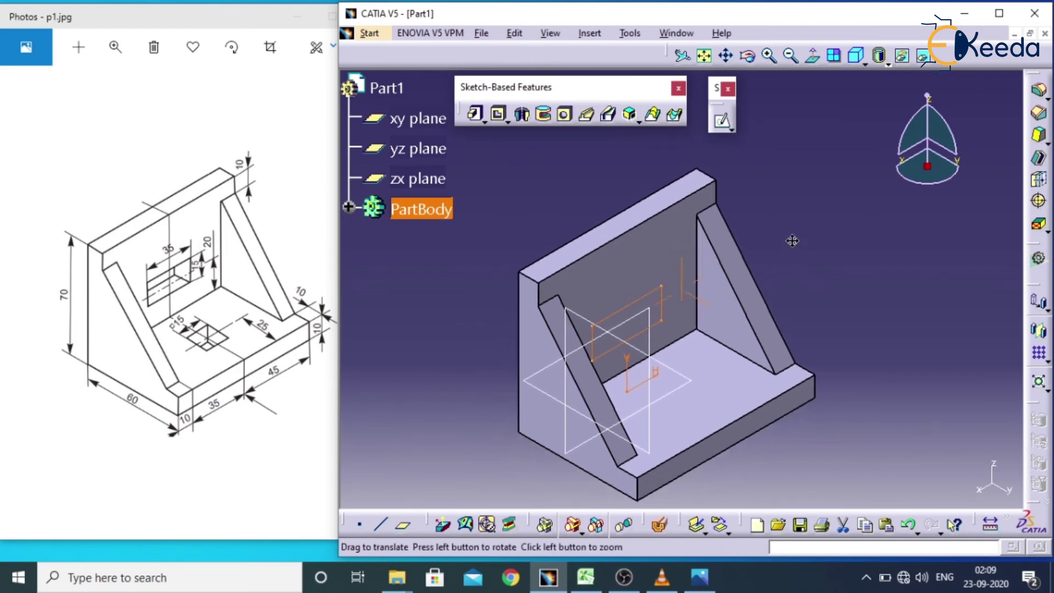
left_click(499, 115)
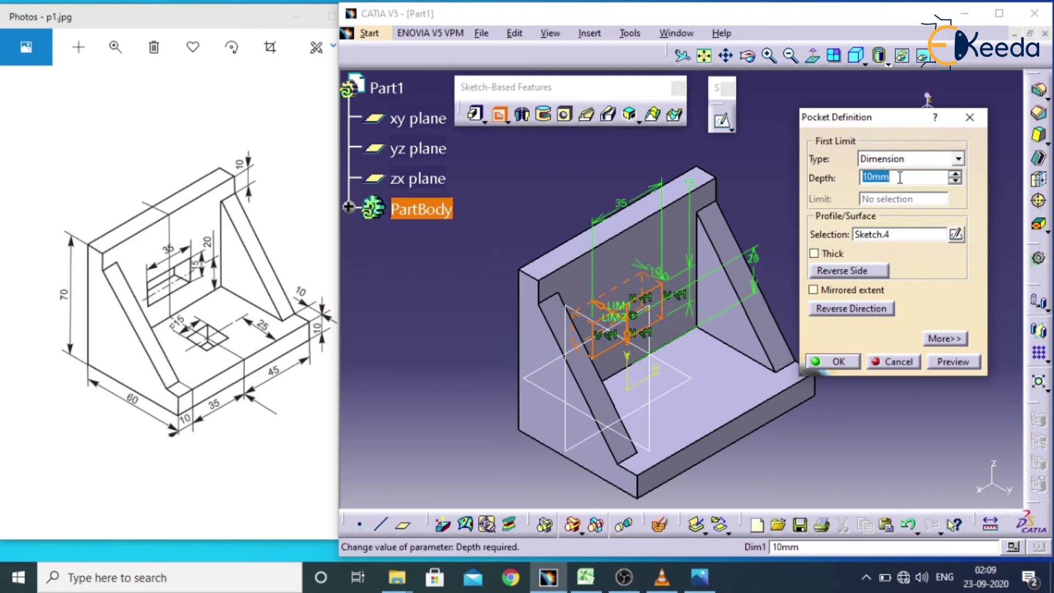
left_click(850, 364)
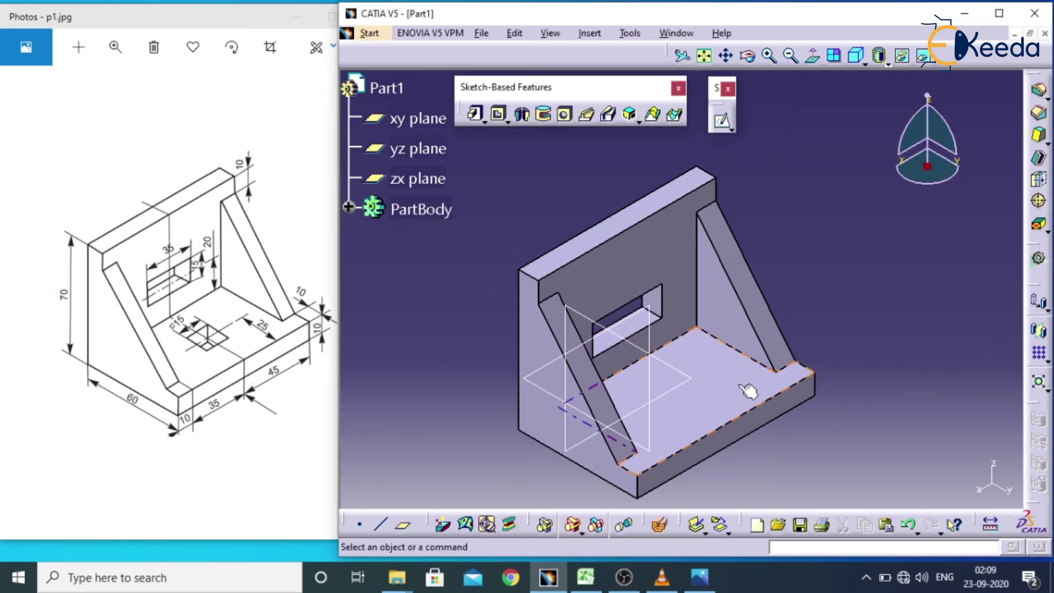
Sketch a centered rectangle about 21 by 19 mm on the base's top face, between the two ribs on the vertical axis
middle_click_drag(753, 391, 685, 346)
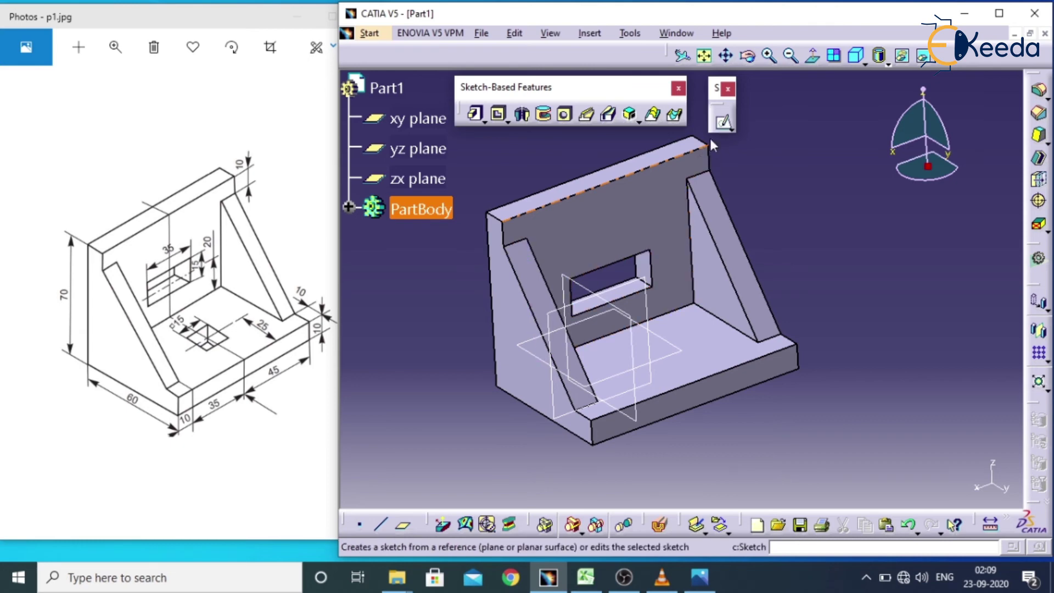
left_click(722, 121)
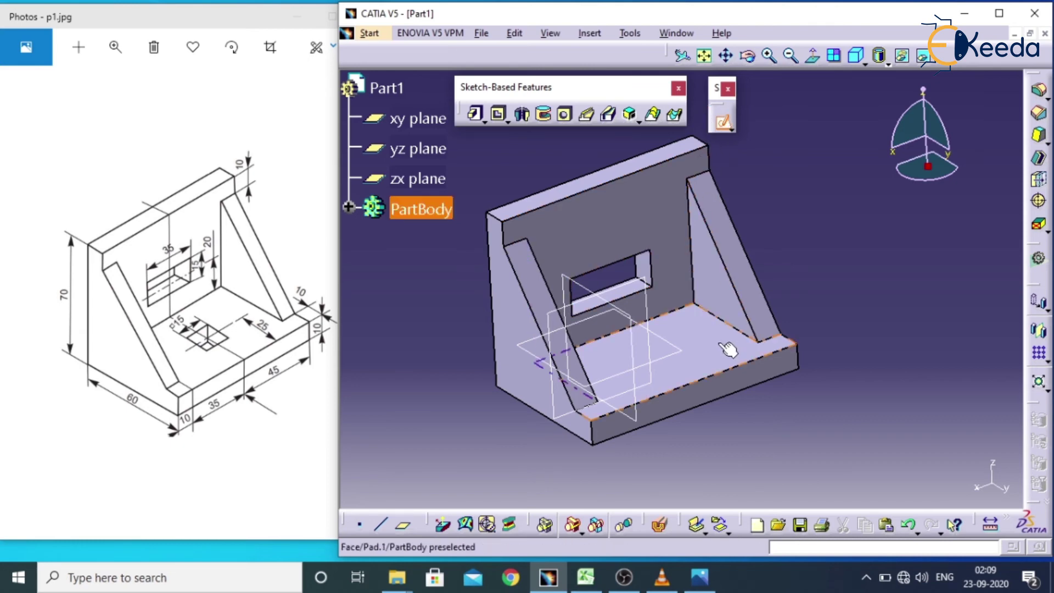
left_click(697, 344)
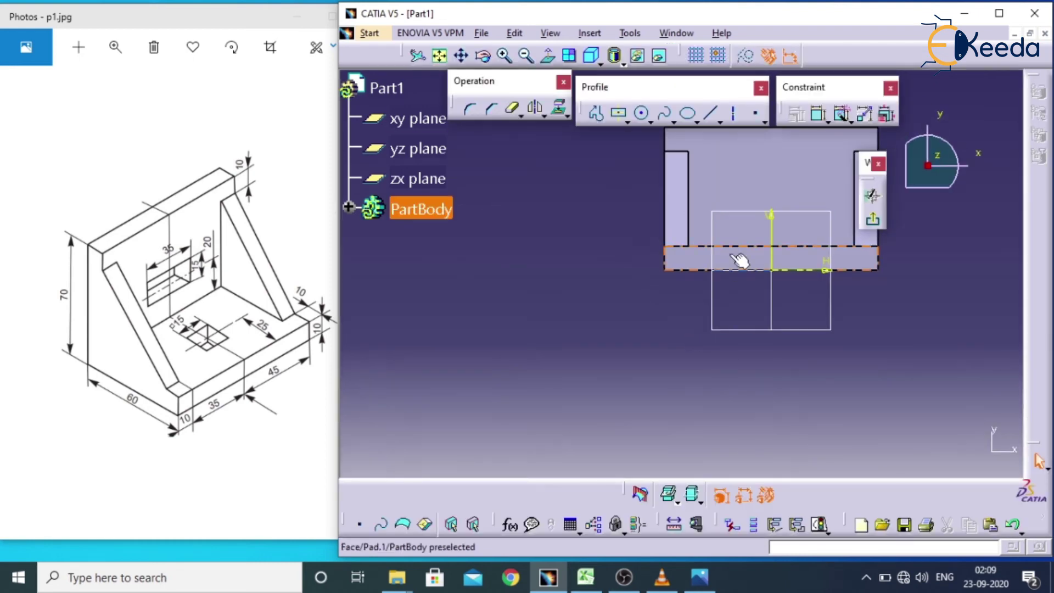
mouse_move(742, 259)
middle_mouse_down()
mouse_move(564, 362)
mouse_move(631, 315)
middle_mouse_up()
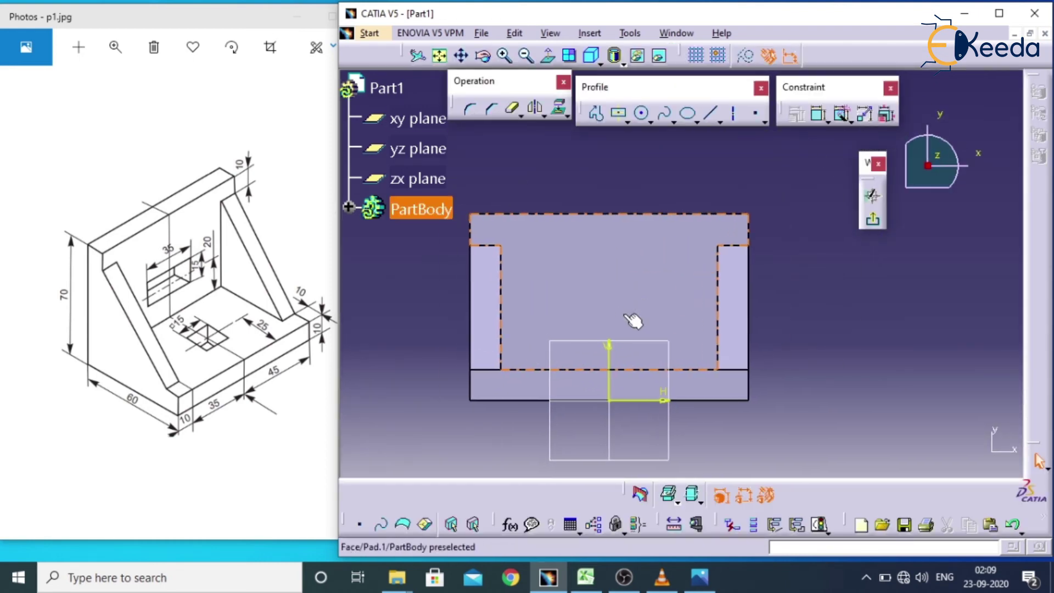
left_click(621, 114)
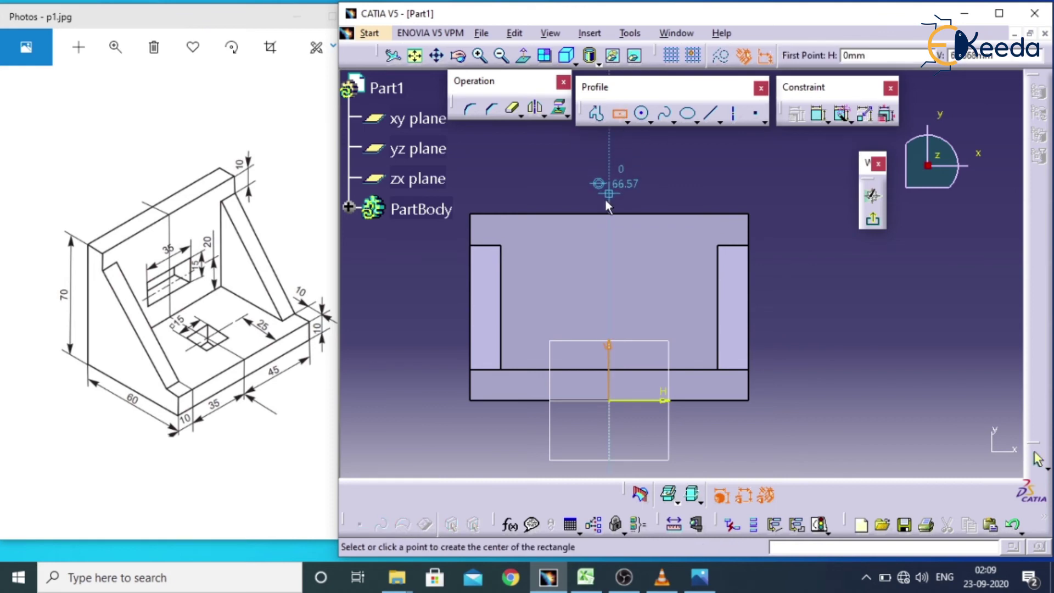
left_click(609, 270)
left_click(643, 300)
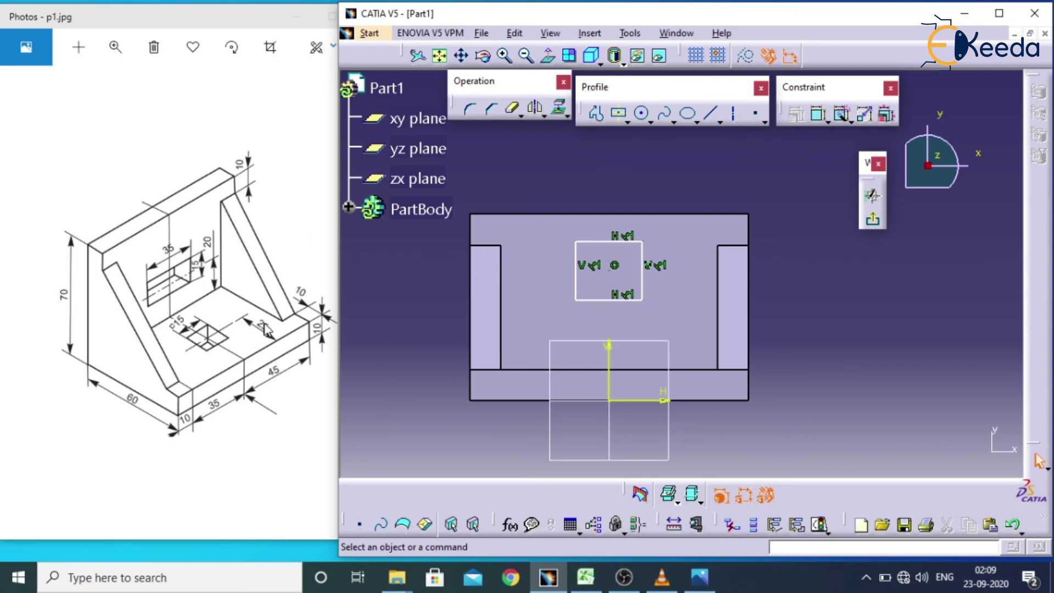
Dimension the base rectangle's width and height
left_click(819, 117)
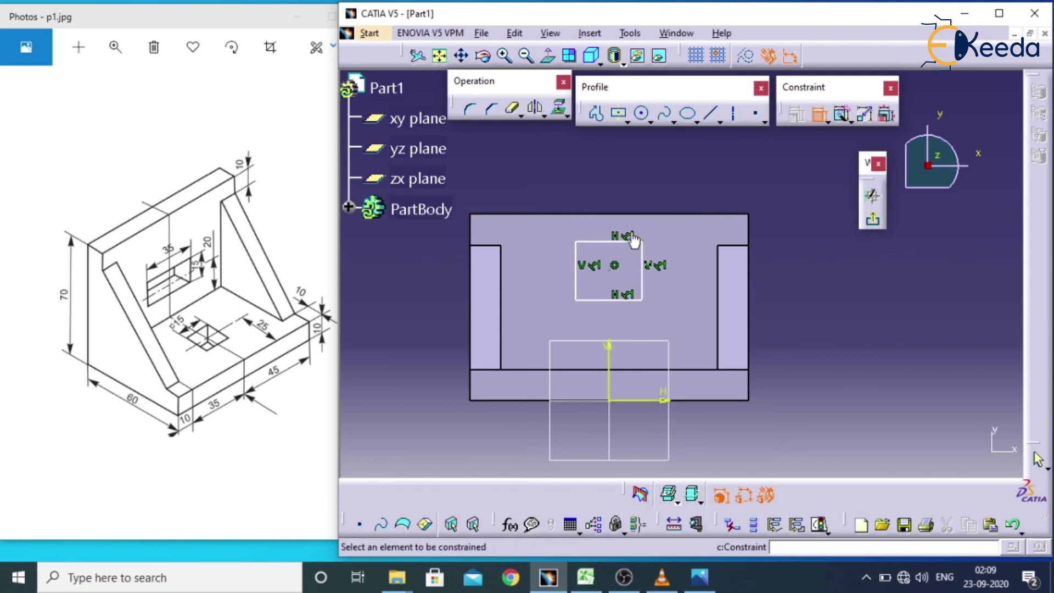
left_click(604, 242)
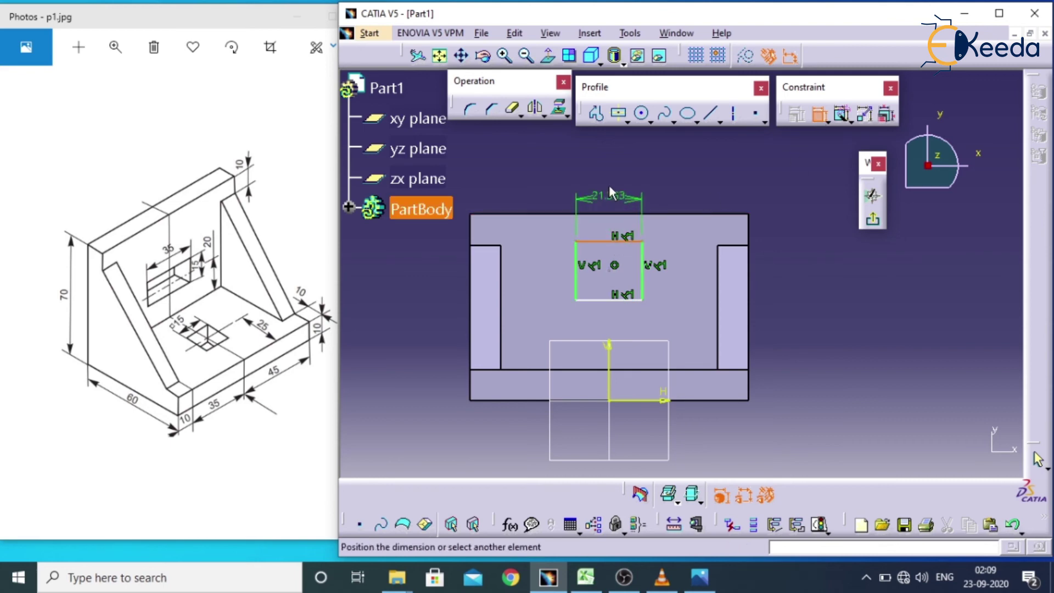
left_click(643, 252)
left_click(694, 173)
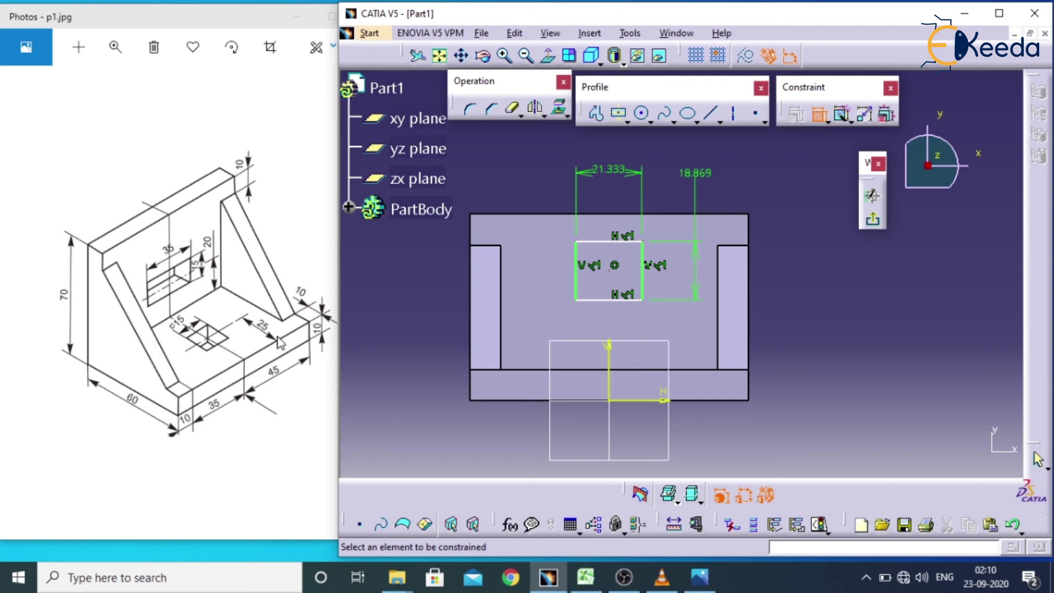
Dimension the distance from the base's front edge to the base rectangle's center and set it to 25 mm
left_click(615, 265)
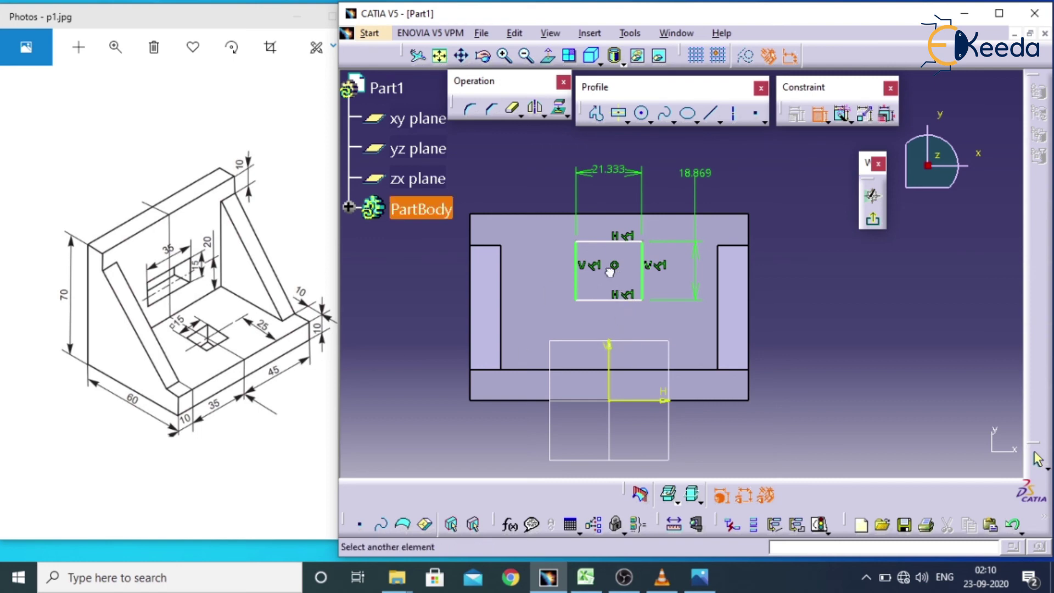
left_click(618, 216)
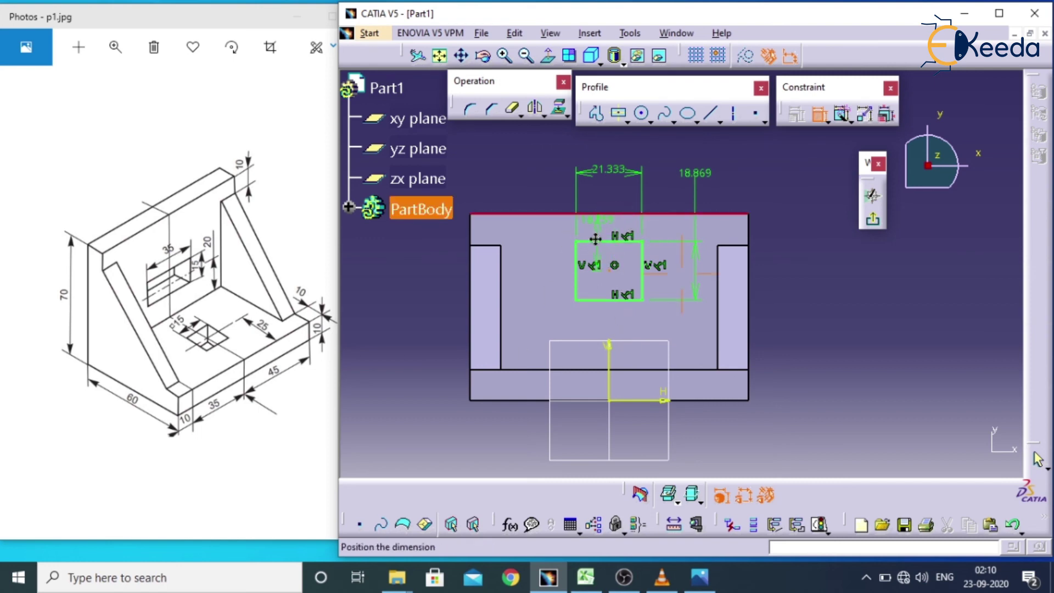
middle_click_drag(590, 239, 648, 247)
left_click(529, 175)
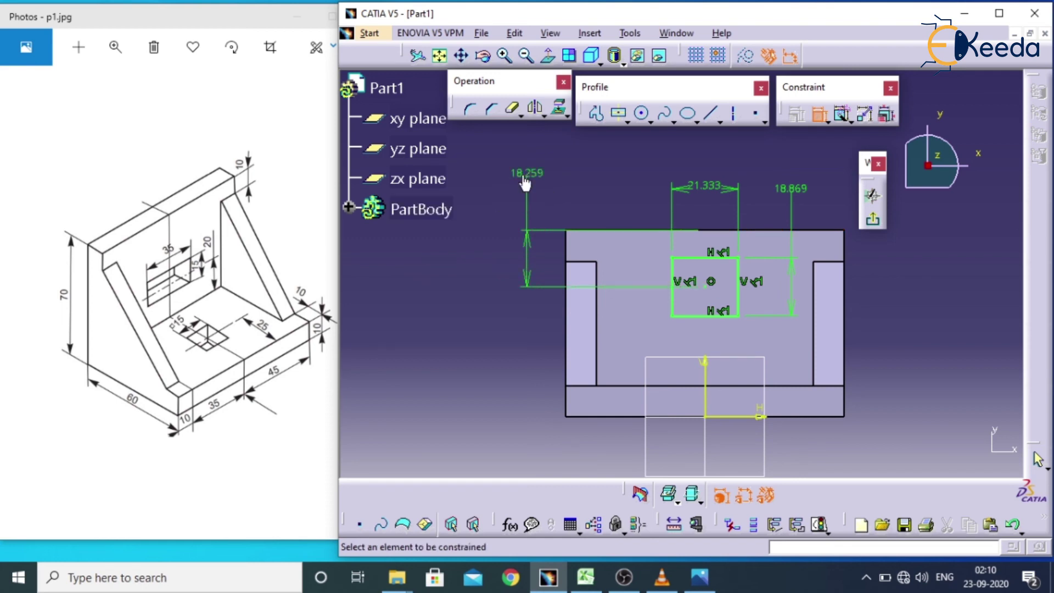
double_click(527, 173)
type("2")
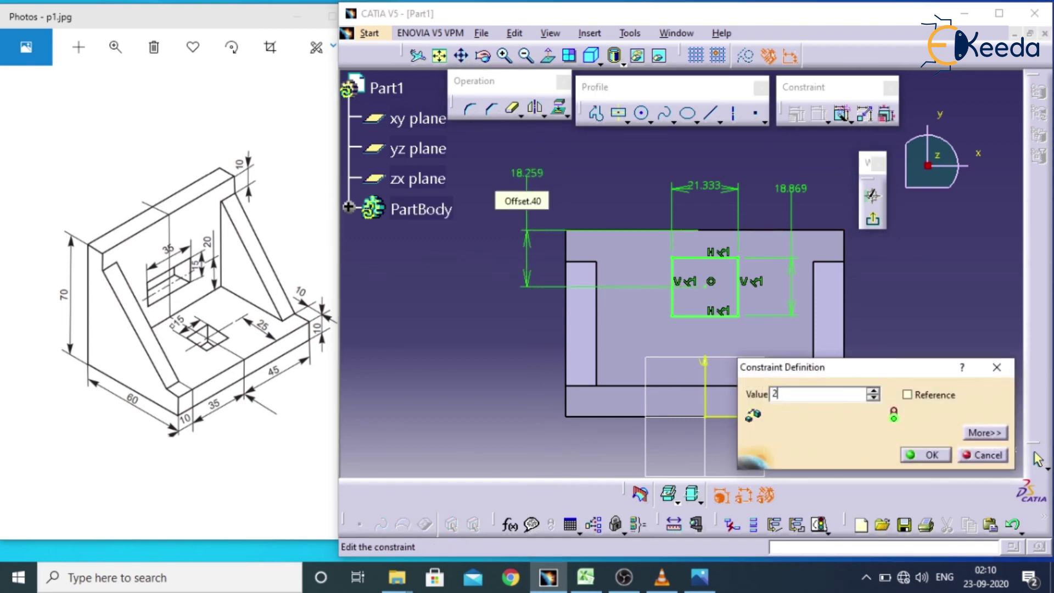
type("5")
key("Return")
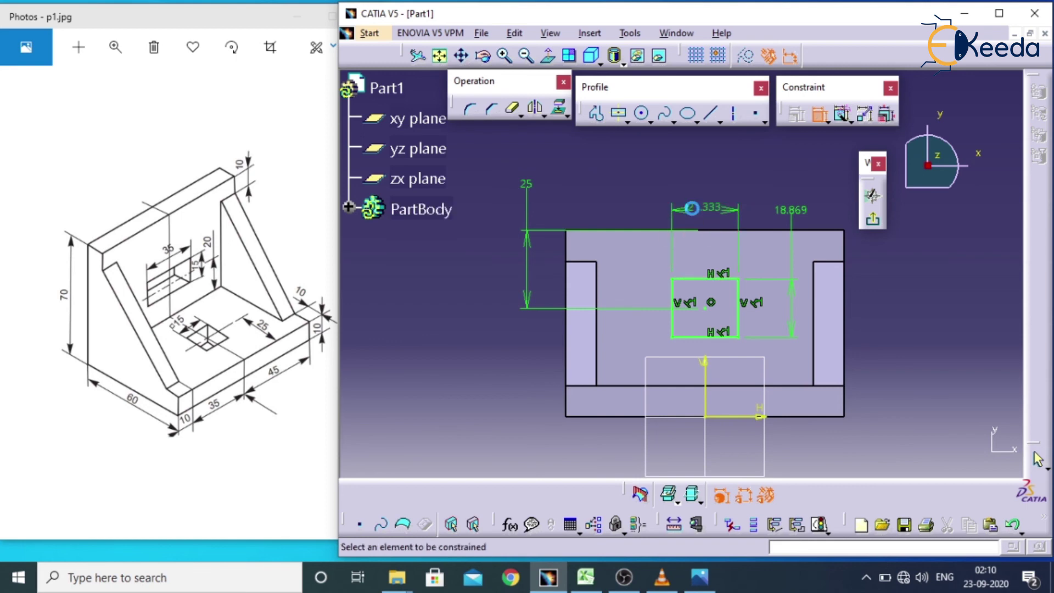
Set both the width and the height of the base rectangle to 15 mm
double_click(695, 217)
type("15")
key("Return")
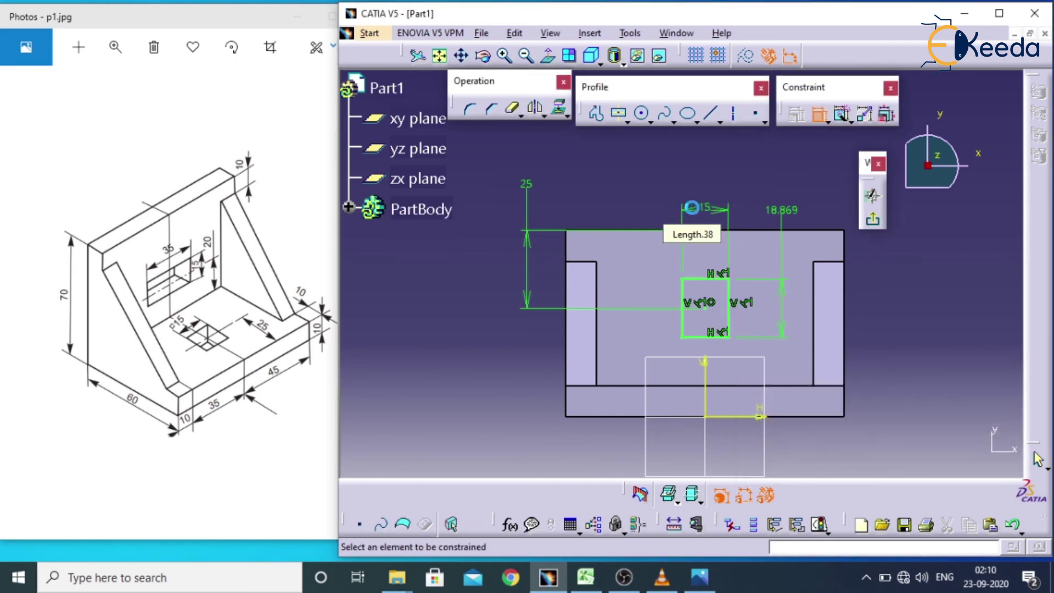
double_click(791, 218)
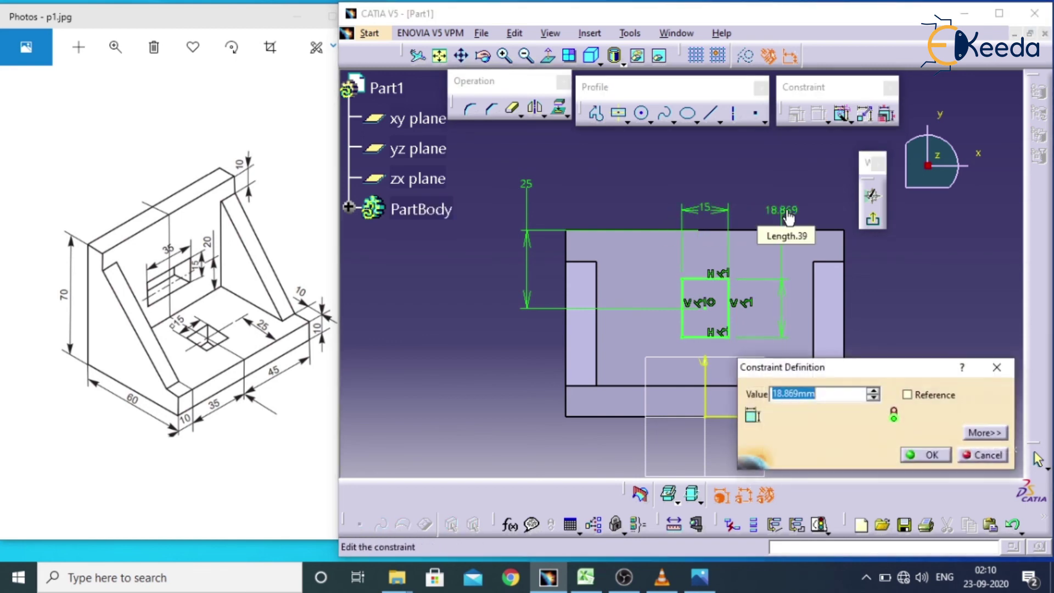
type("15")
key("Return")
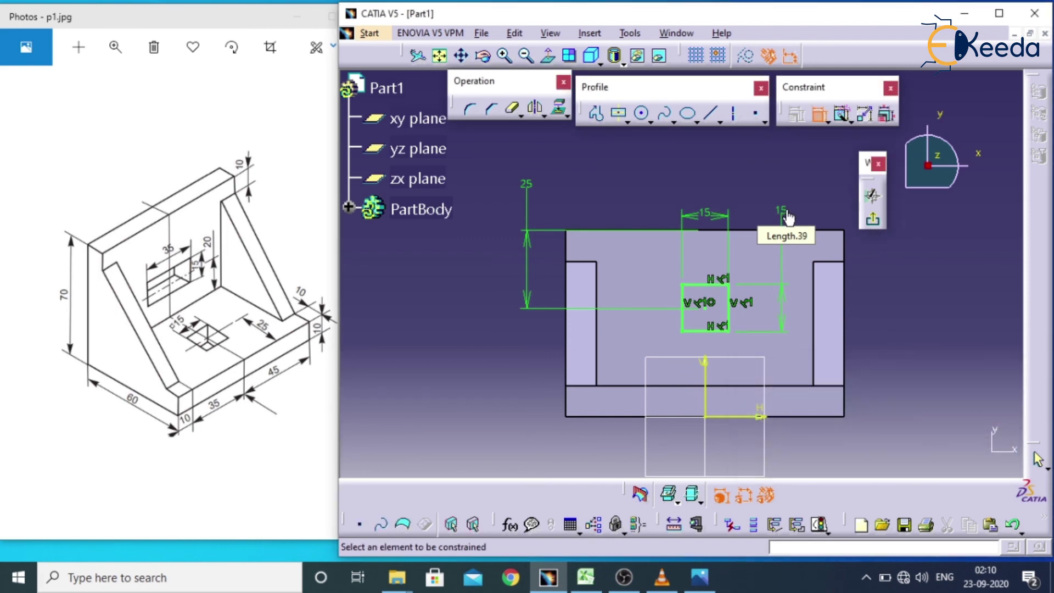
Finish the base sketch, cut its square through the base as a 10 mm deep pocket, and return the part to the isometric view
left_click(872, 219)
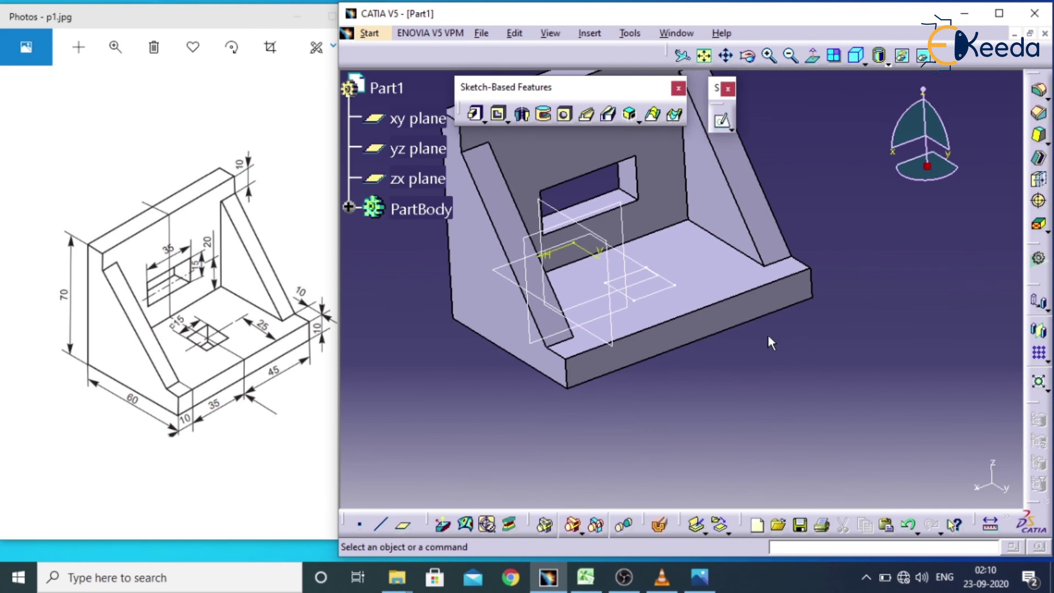
middle_click_drag(768, 334, 765, 364)
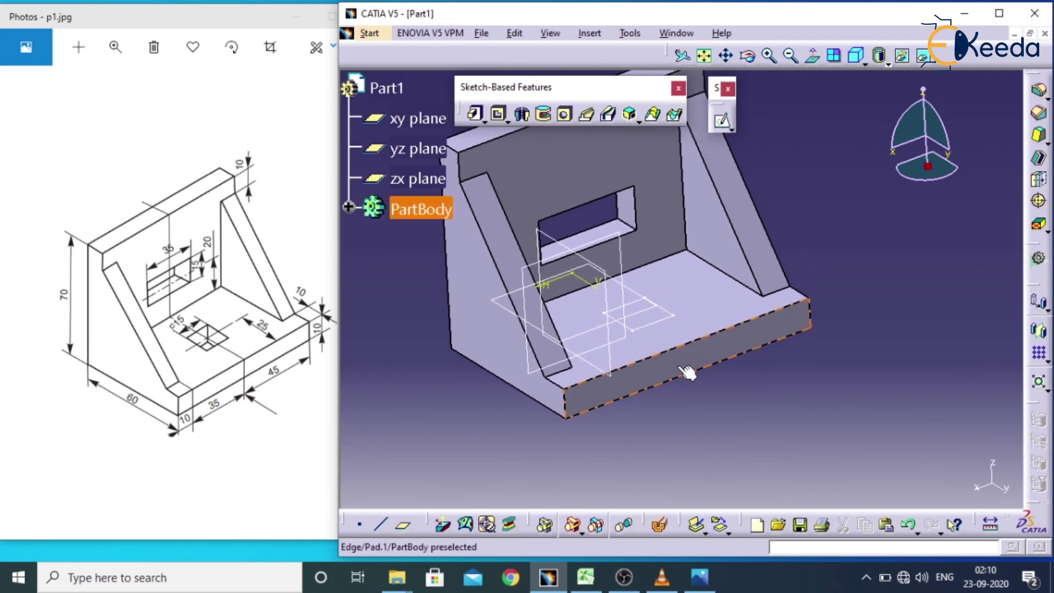
left_click(856, 55)
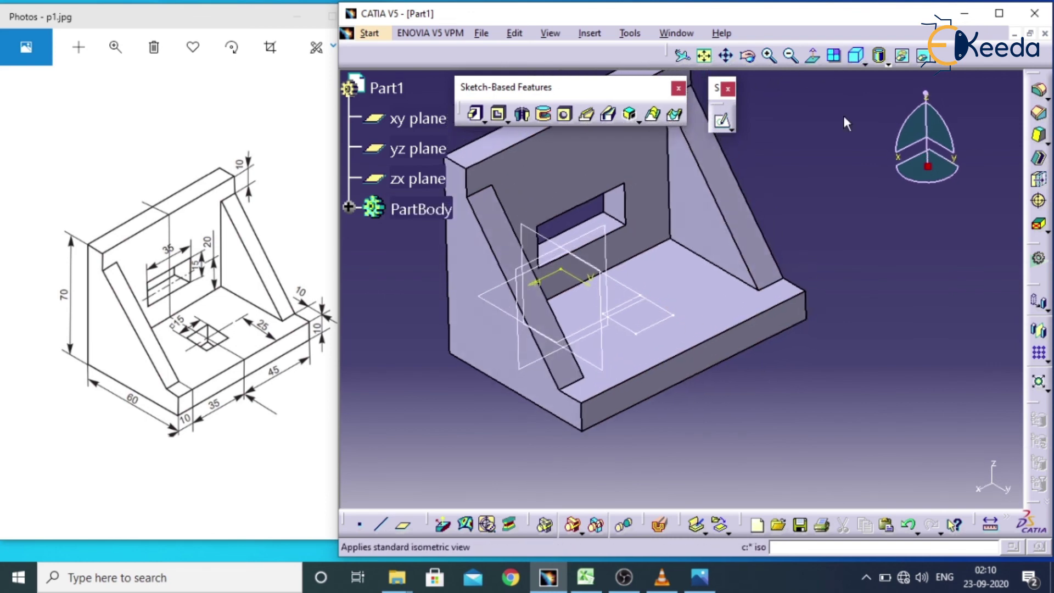
left_click(500, 116)
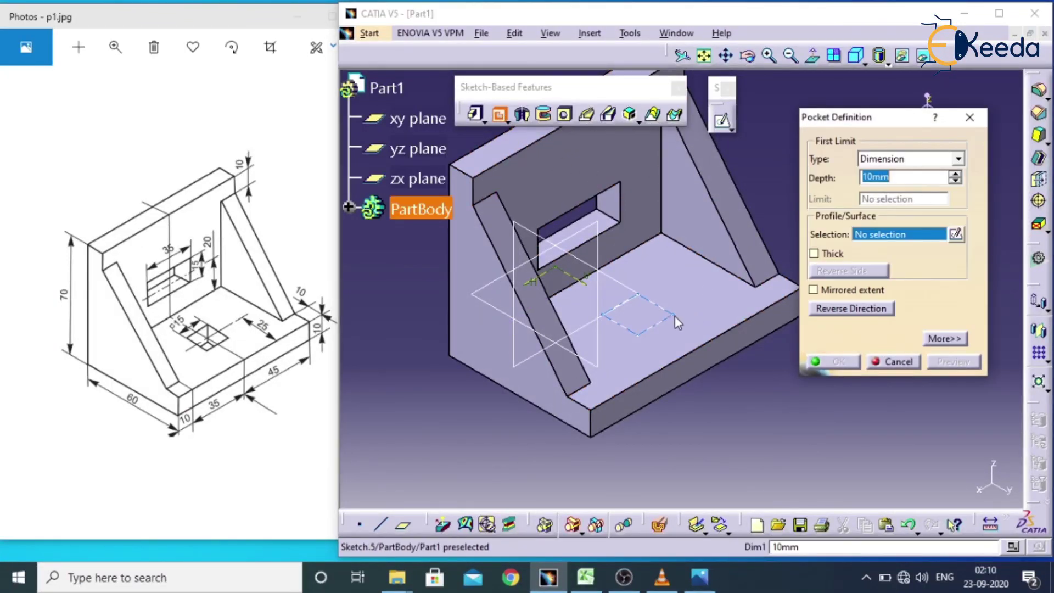
left_click(675, 325)
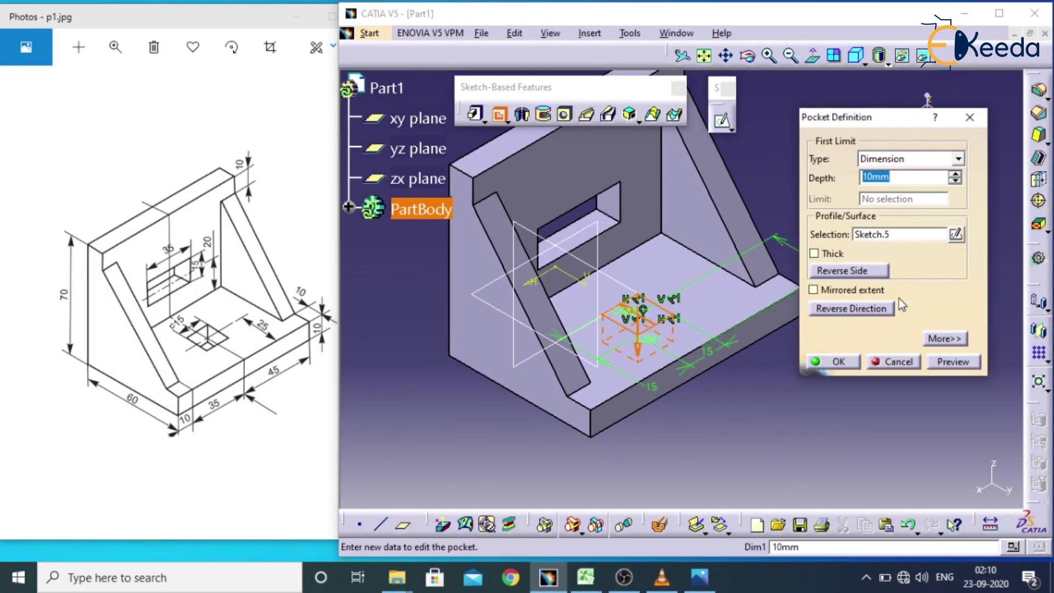
left_click(835, 361)
middle_click_drag(722, 381, 653, 280)
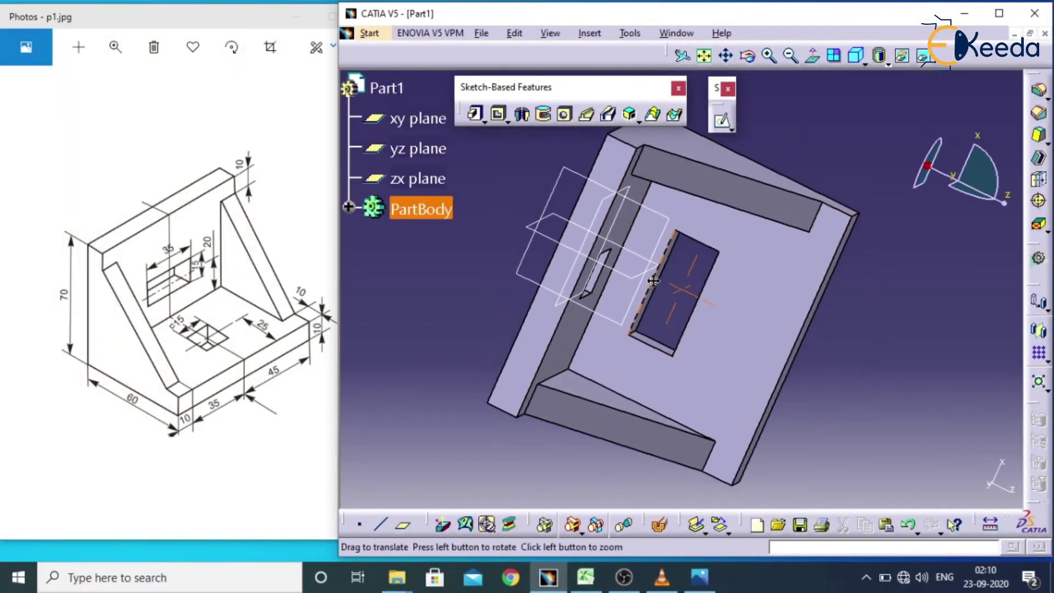
left_click(856, 55)
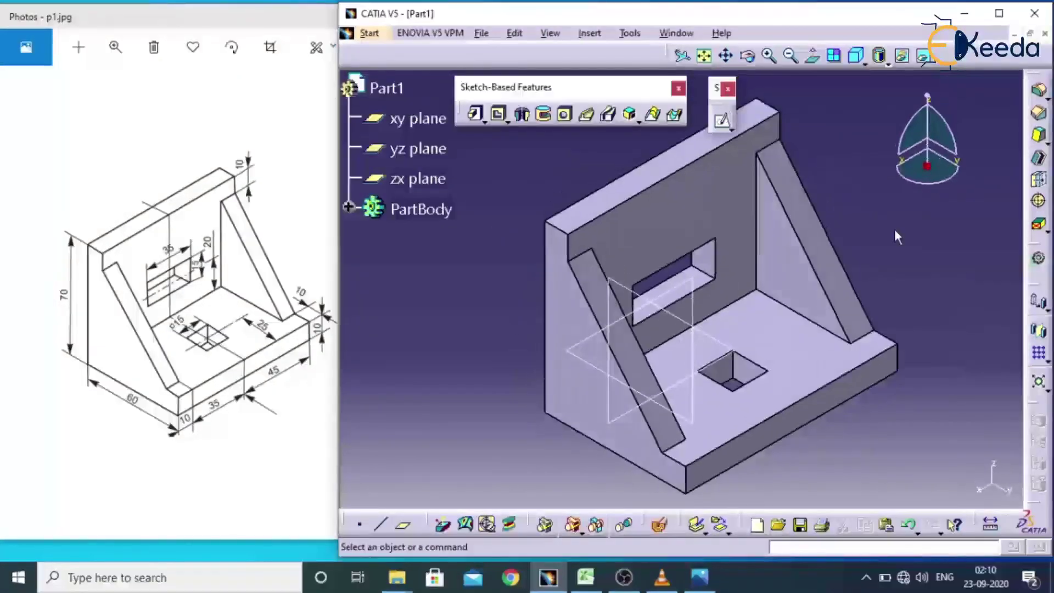